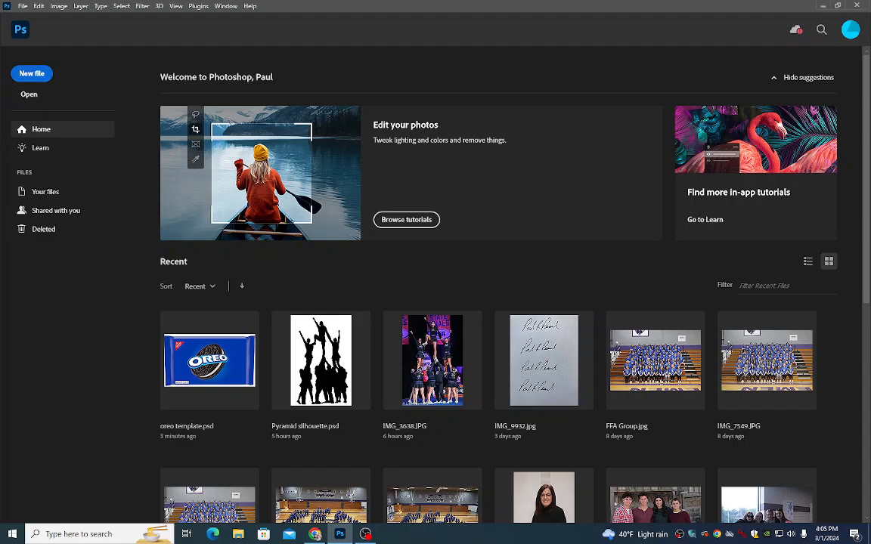
Step: Create a document from the Default Photoshop Size photo preset, 7 × 5 inches at 300 pixels/inch with a white background
{"action": "key", "text": "ctrl+n"}
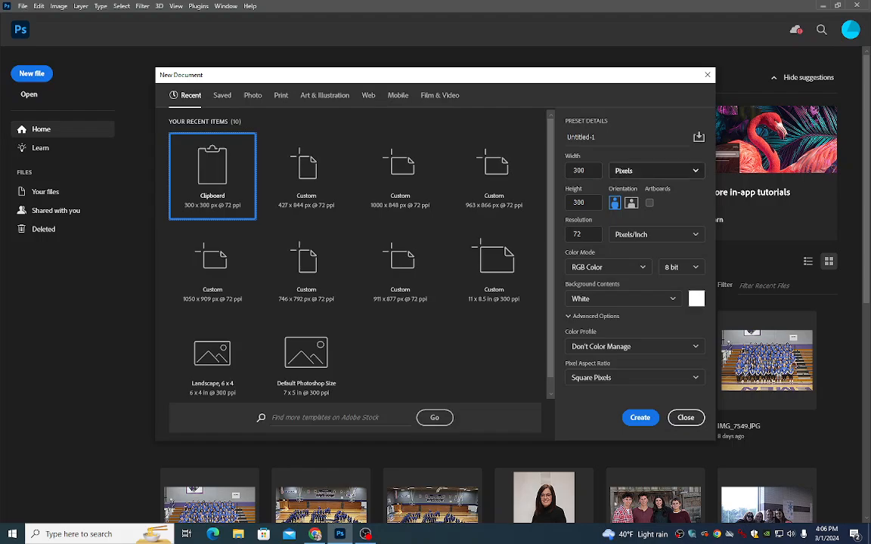
{"action": "left_click", "coordinate": [655, 170]}
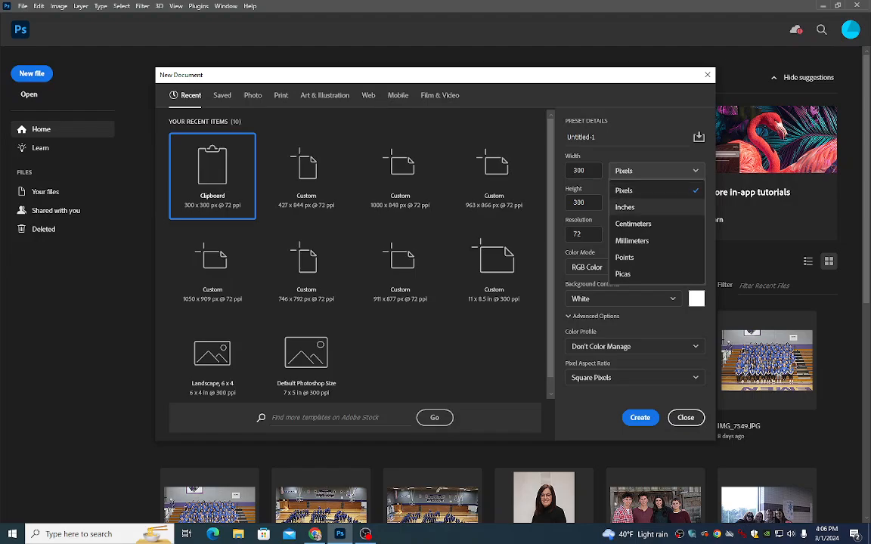
{"action": "left_click", "coordinate": [624, 191]}
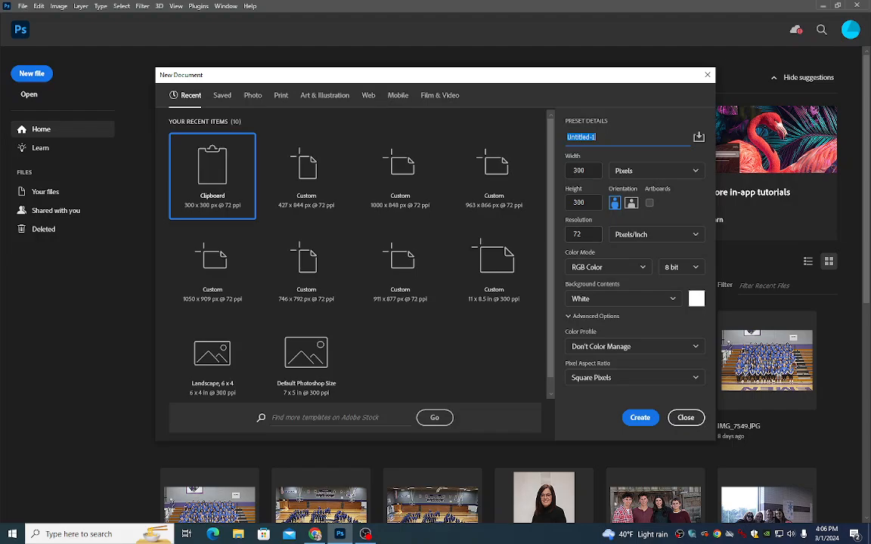
{"action": "left_click", "coordinate": [253, 95]}
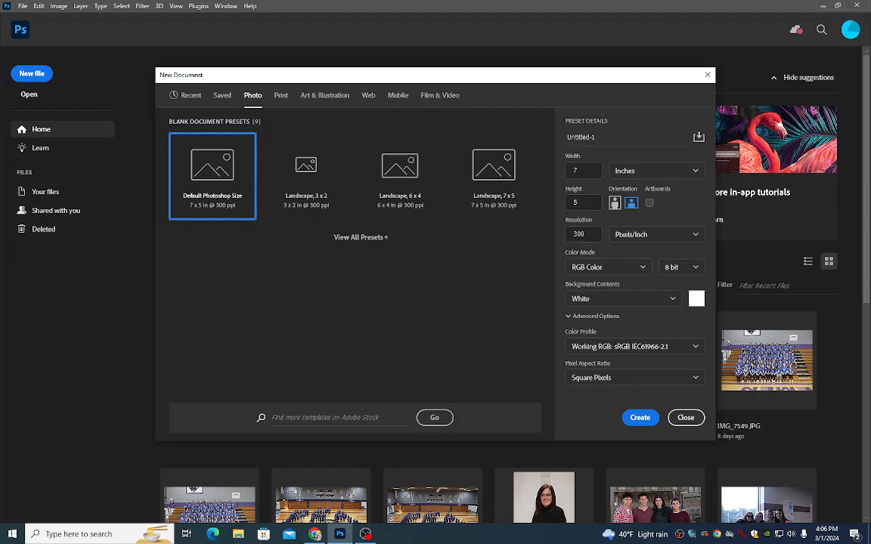
{"action": "left_click", "coordinate": [280, 96]}
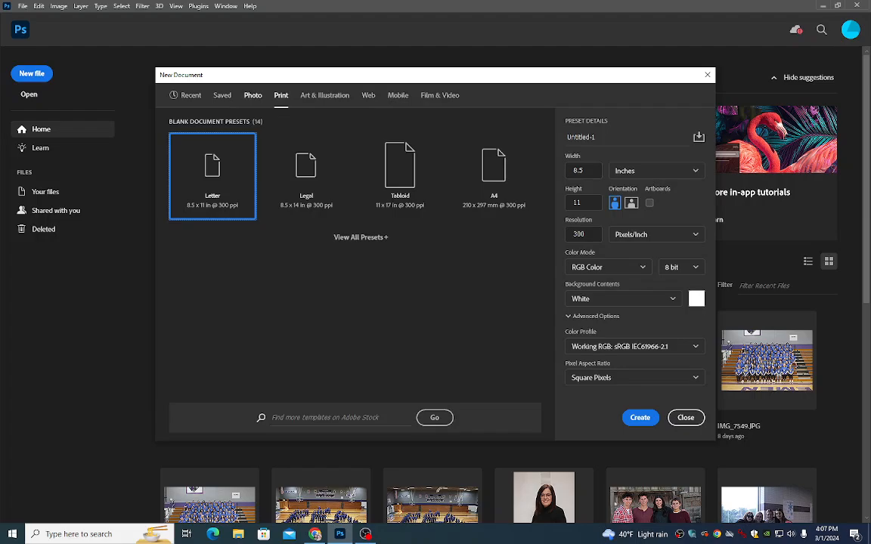
{"action": "left_click", "coordinate": [252, 95]}
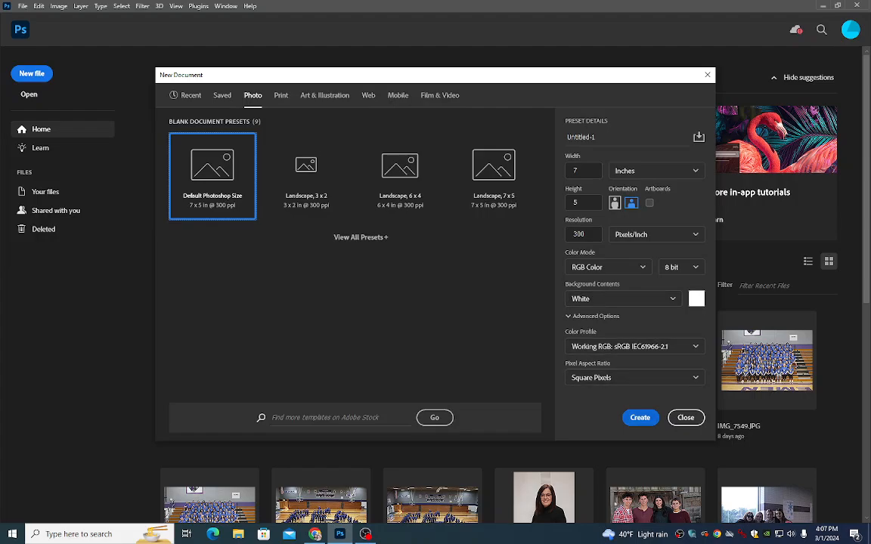
{"action": "key", "text": "Return"}
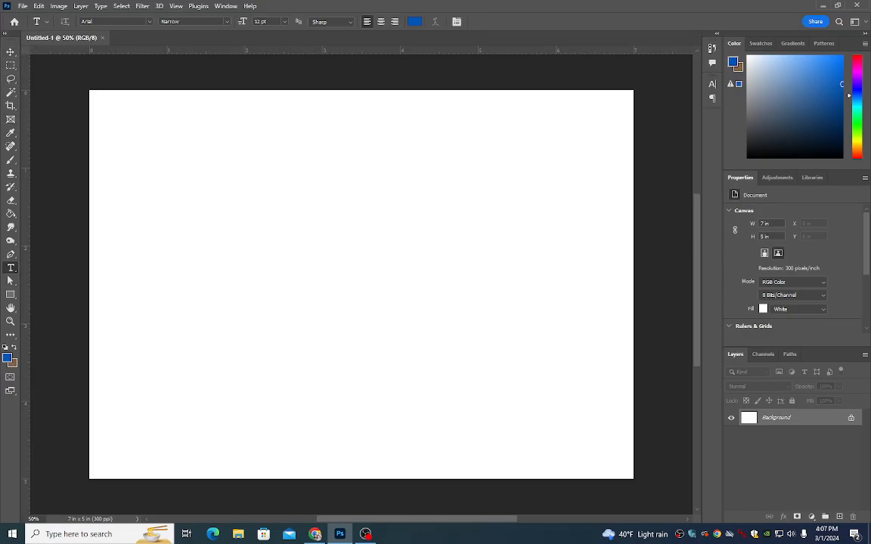
Step: Expand the toolbox to a two-column layout
{"action": "left_click", "coordinate": [5, 30]}
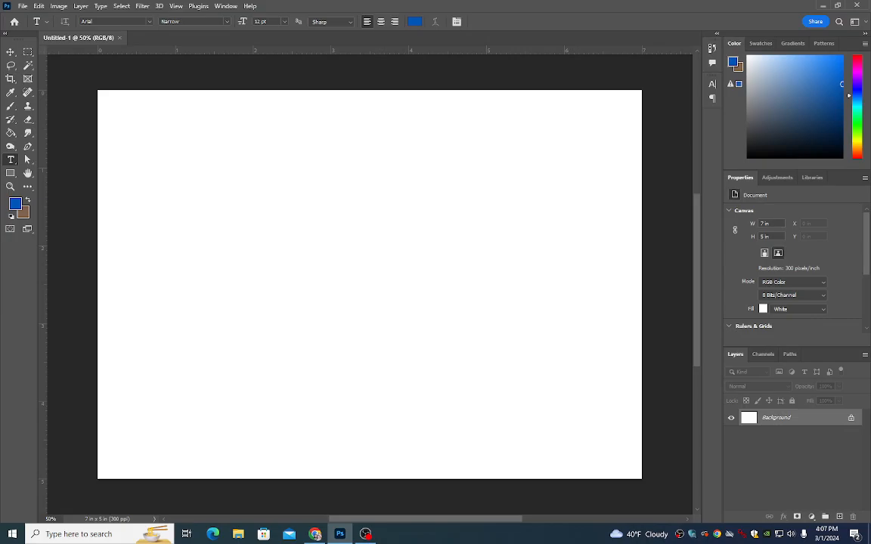
{"action": "key", "text": "v"}
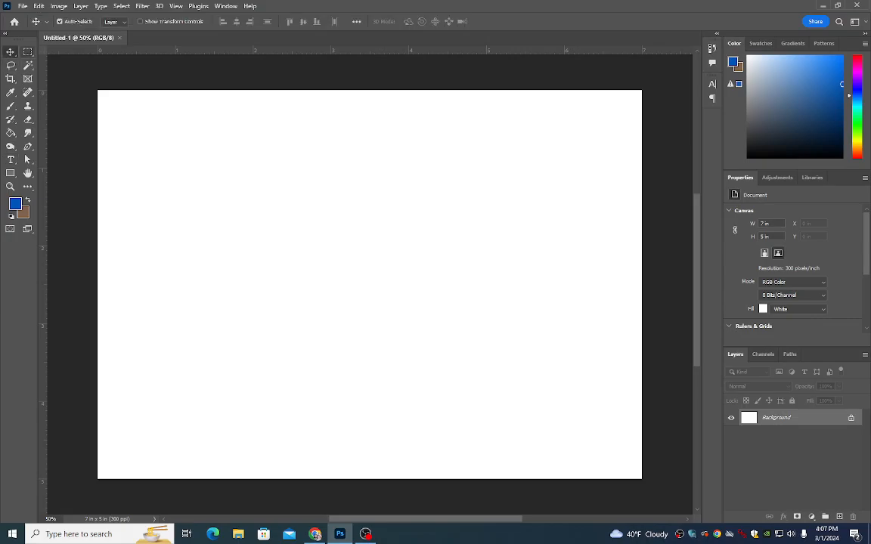
{"action": "key", "text": "m"}
{"action": "key", "text": "w"}
{"action": "key", "text": "l"}
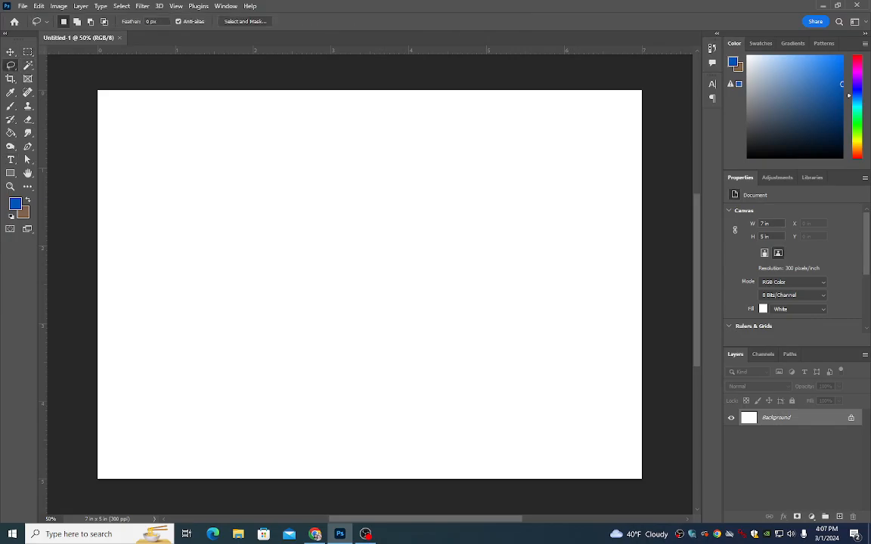
{"action": "key", "text": "c"}
{"action": "key", "text": "k"}
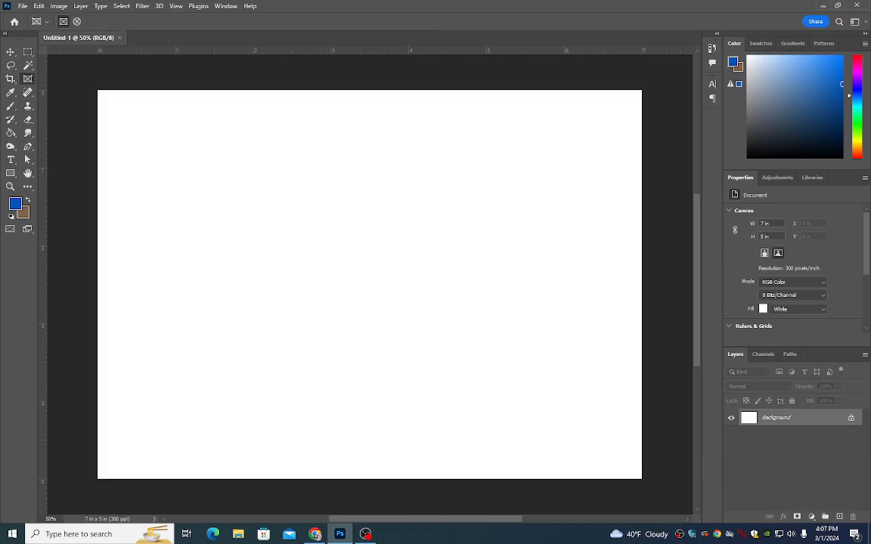
{"action": "key", "text": "j"}
{"action": "key", "text": "i"}
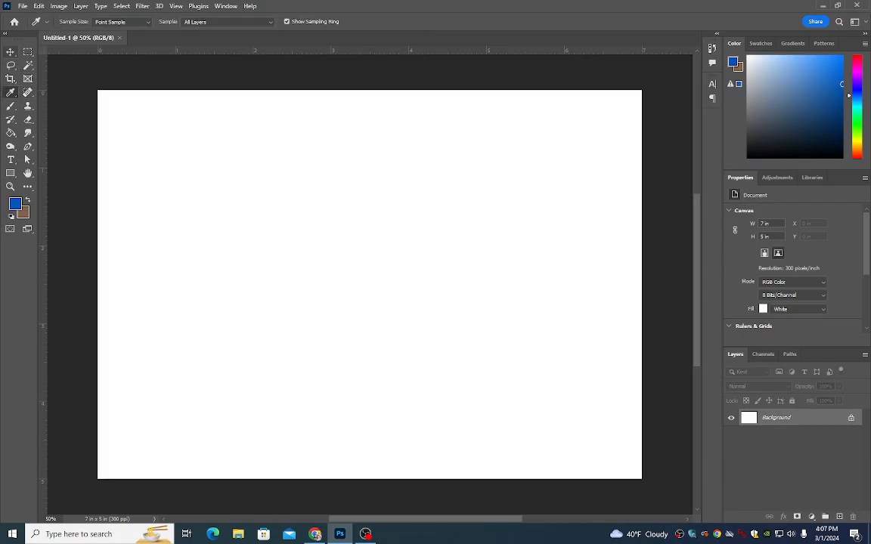
{"action": "key", "text": "v"}
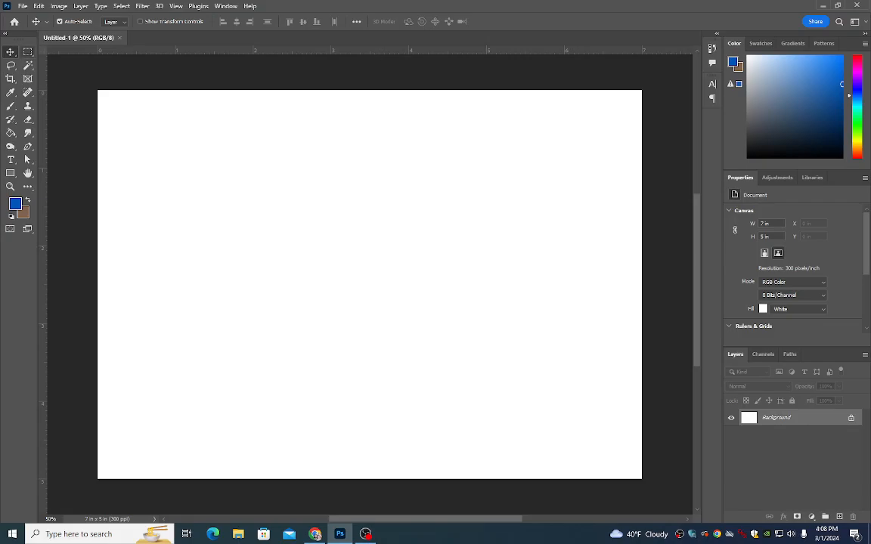
{"action": "key", "text": "m"}
{"action": "key", "text": "w"}
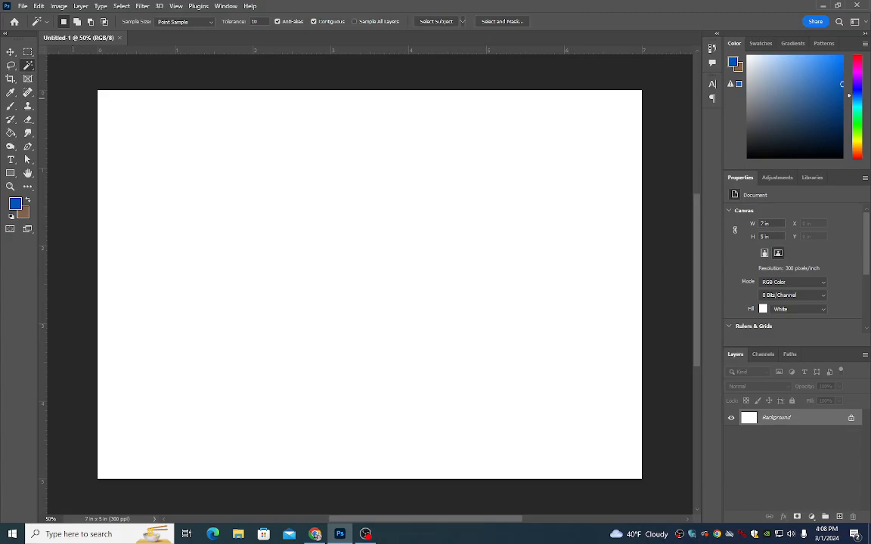
{"action": "key", "text": "g"}
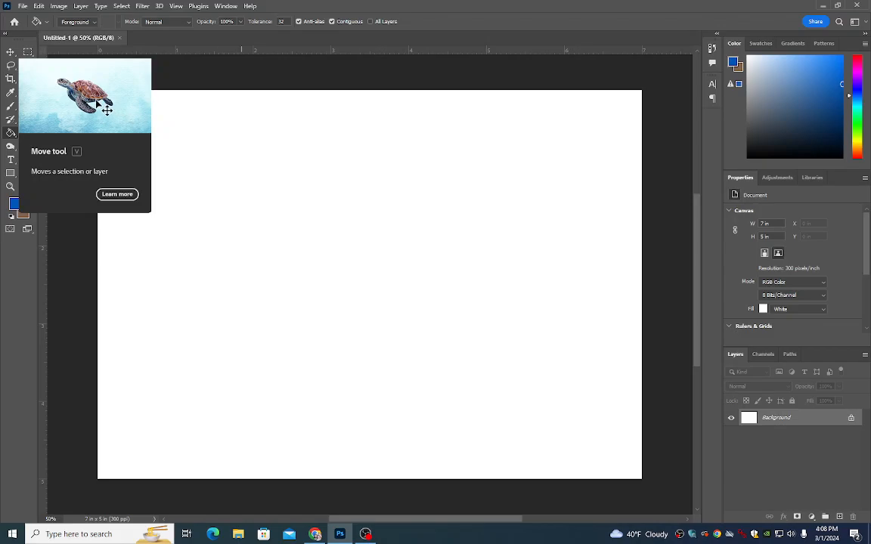
{"action": "key", "text": "v"}
{"action": "key", "text": "b"}
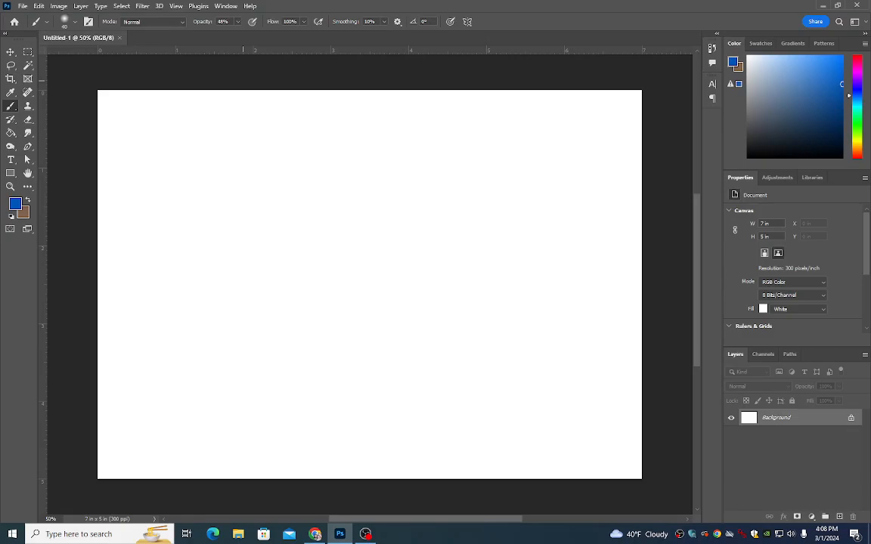
{"action": "key", "text": "v"}
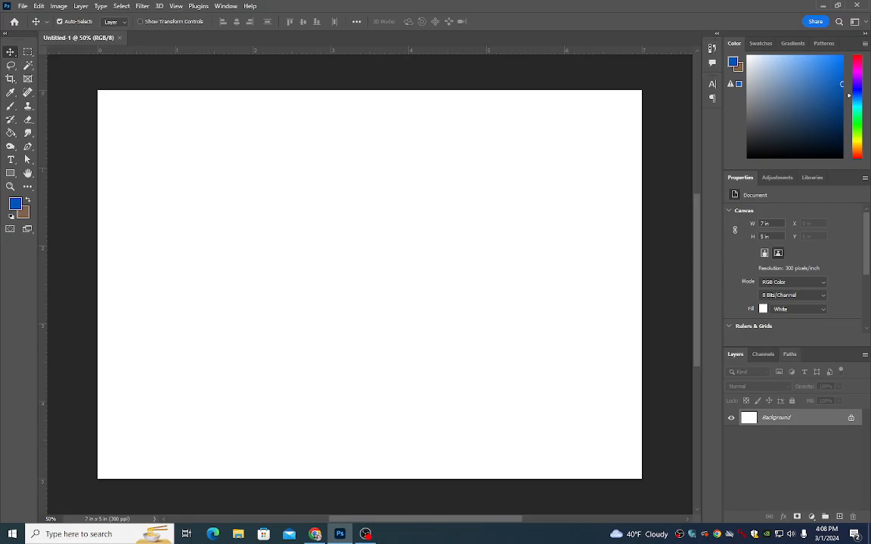
Step: Shorten the Color panel, extend the Layers panel upward, and slightly narrow the whole panel column
{"action": "left_click_drag", "start_coordinate": [792, 170], "coordinate": [793, 108]}
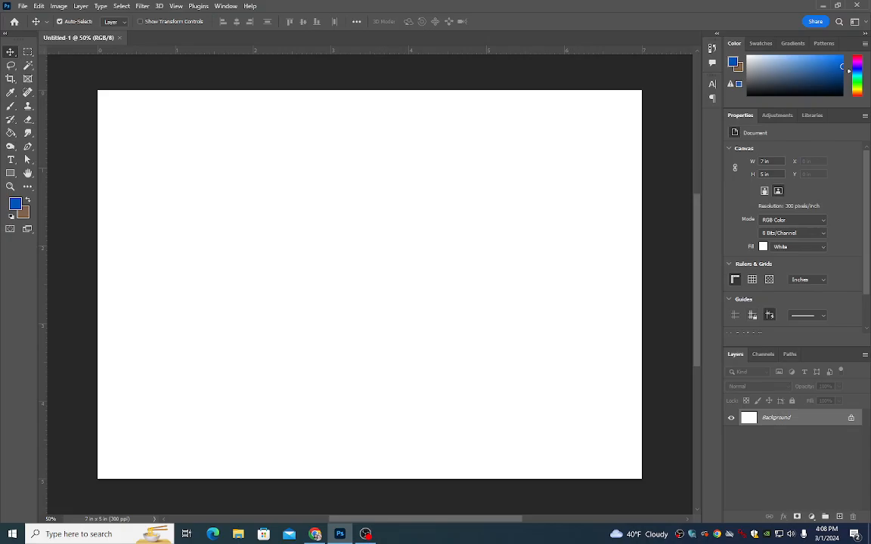
{"action": "left_click_drag", "start_coordinate": [792, 347], "coordinate": [792, 320]}
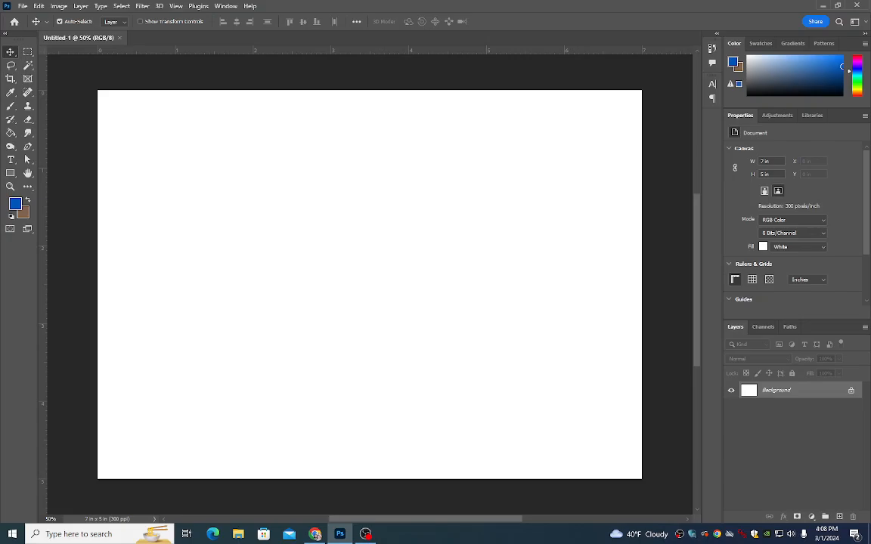
{"action": "mouse_move", "coordinate": [703, 302]}
{"action": "left_mouse_down"}
{"action": "mouse_move", "coordinate": [648, 303]}
{"action": "mouse_move", "coordinate": [713, 302]}
{"action": "left_mouse_up"}
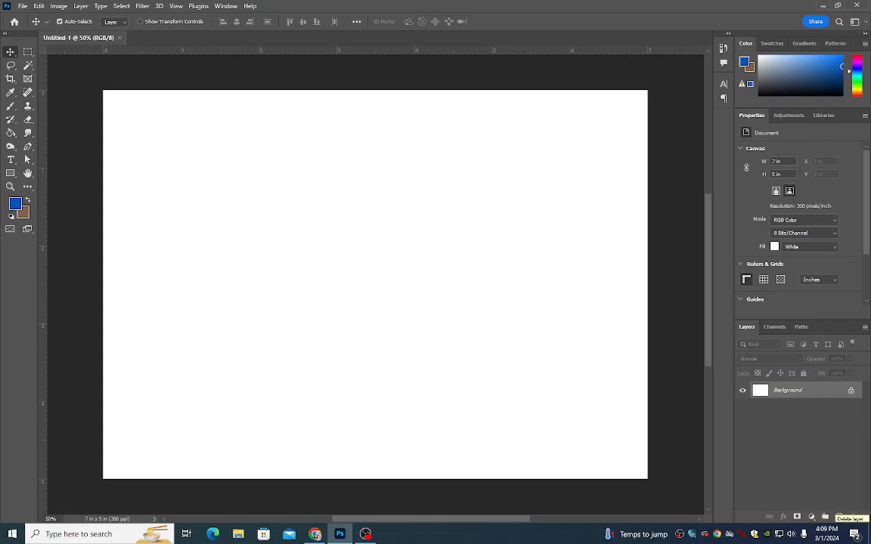
Step: Add a new layer above the background and name it "Rectangle"
{"action": "left_click", "coordinate": [839, 518]}
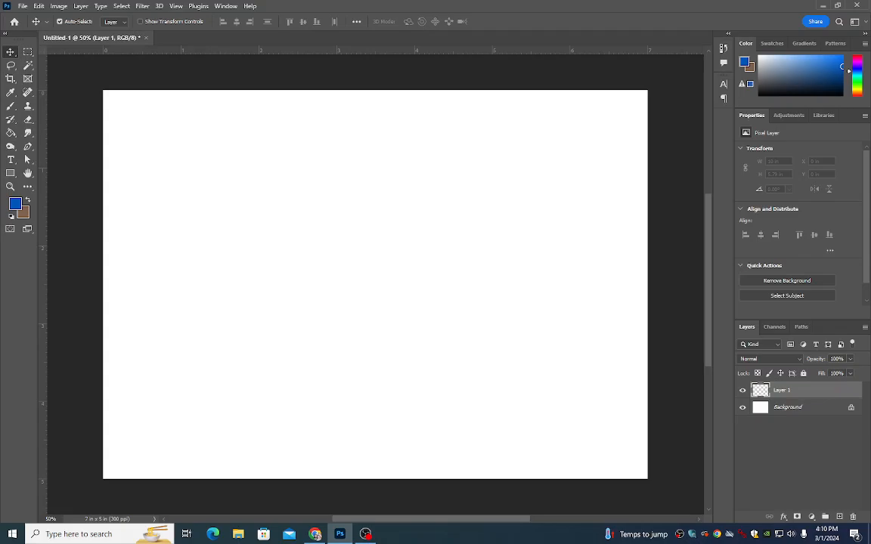
{"action": "double_click", "coordinate": [782, 390]}
{"action": "type", "text": "Rectangle"}
{"action": "key", "text": "Return"}
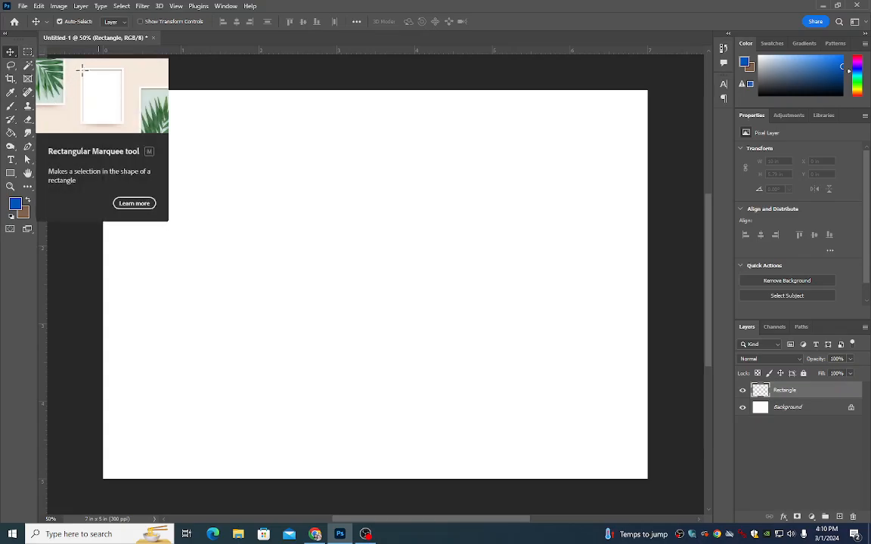
Step: Draw a rectangular marquee selection about 4.11 × 2.87 inches around the middle of the canvas
{"action": "left_click", "coordinate": [27, 52]}
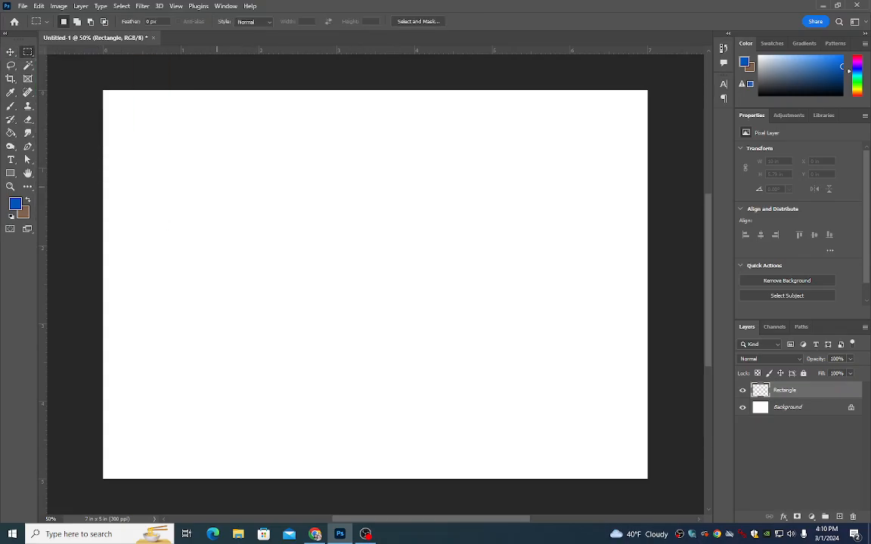
{"action": "left_click_drag", "start_coordinate": [220, 187], "coordinate": [539, 410]}
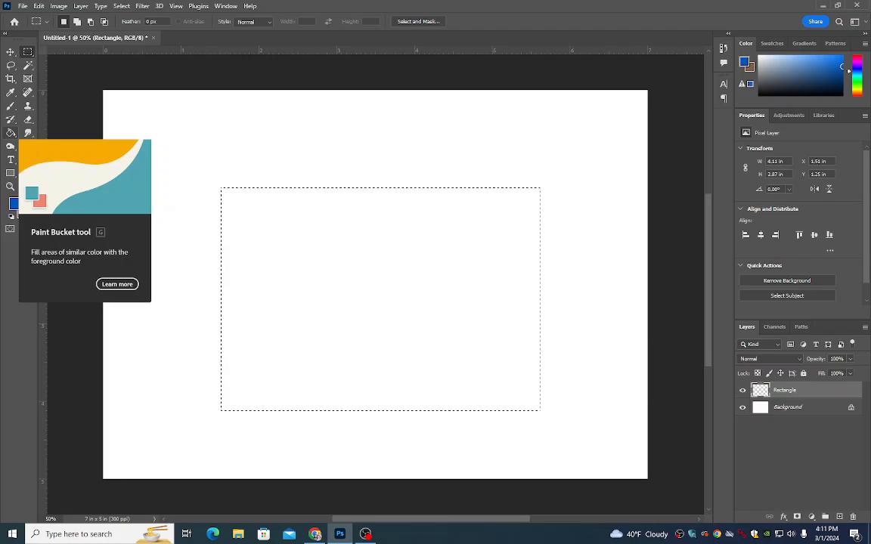
{"action": "left_click", "coordinate": [10, 132]}
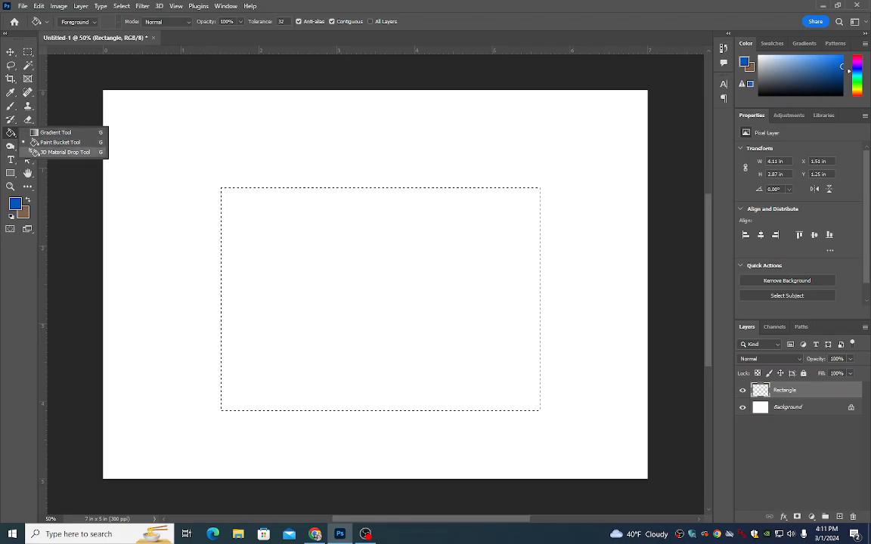
{"action": "left_click", "coordinate": [27, 92]}
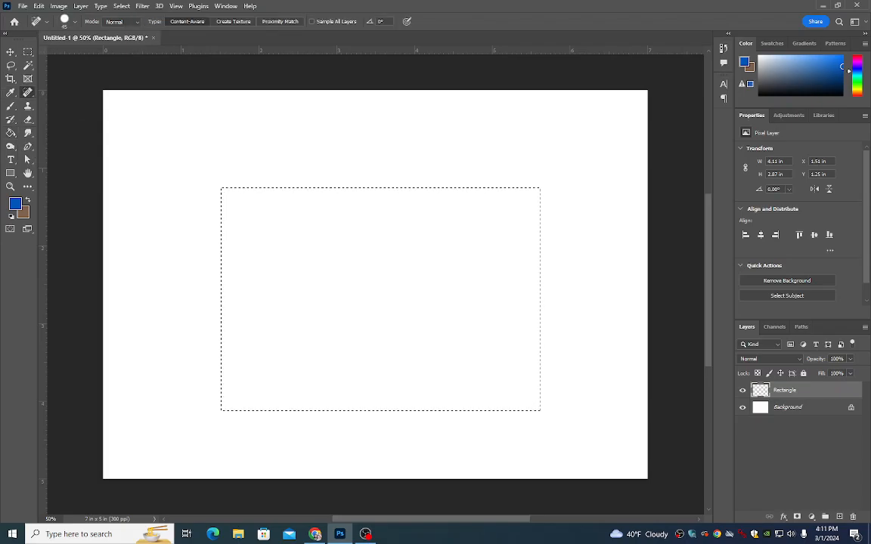
{"action": "left_click", "coordinate": [11, 93]}
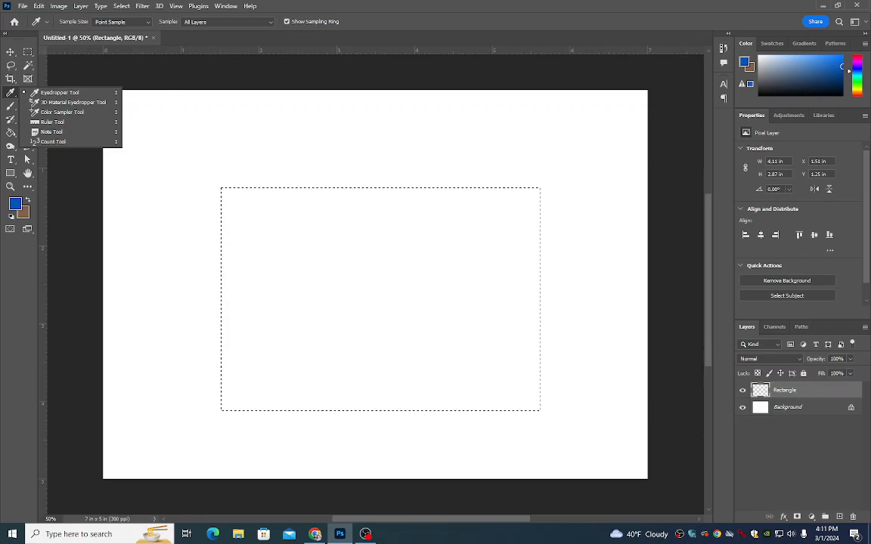
{"action": "left_click", "coordinate": [11, 106]}
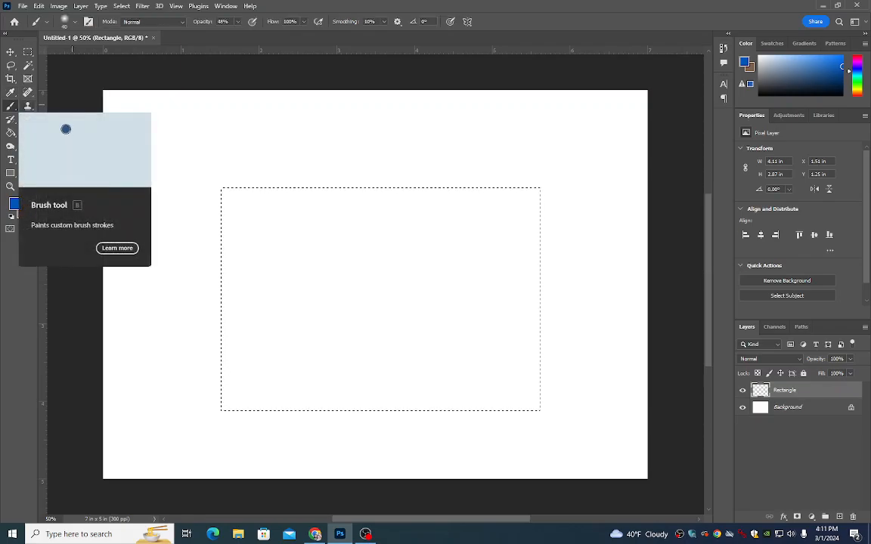
Step: Activate the Paint Bucket tool from its group of fill tools
{"action": "left_click", "coordinate": [10, 132]}
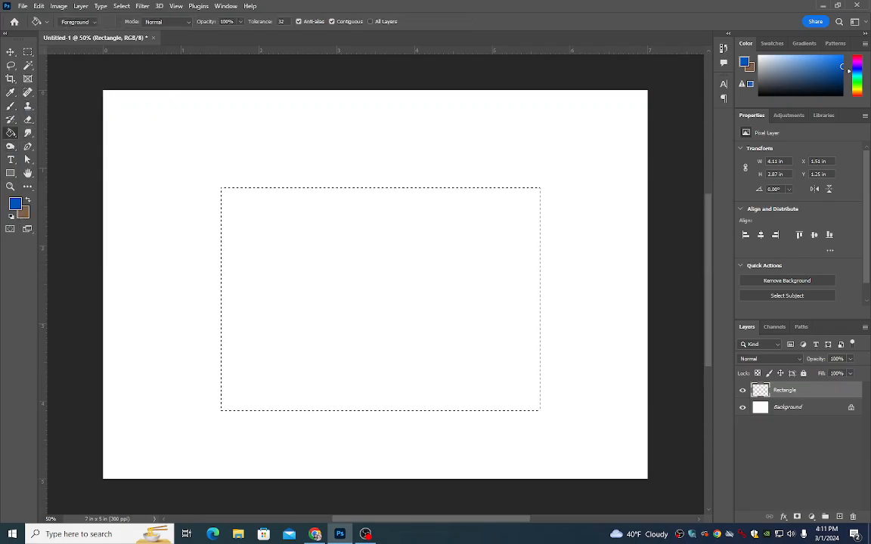
{"action": "left_click", "coordinate": [10, 132]}
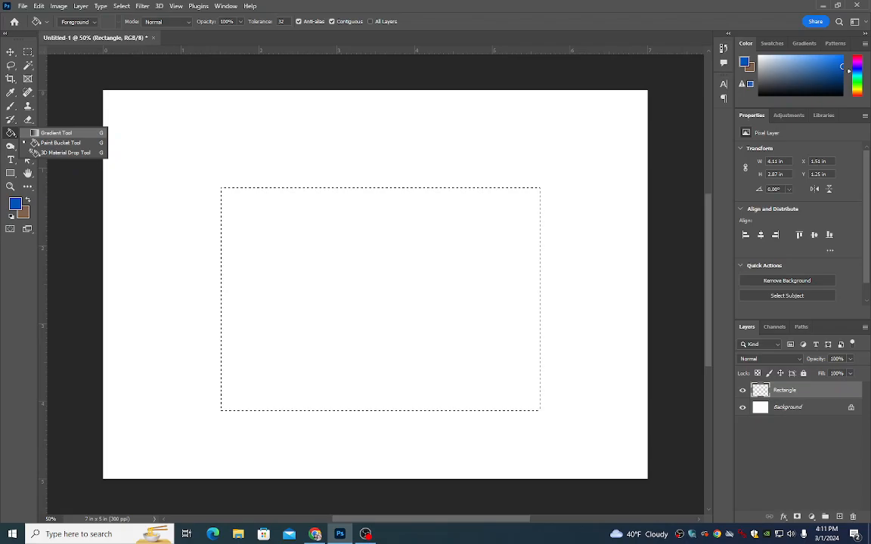
{"action": "left_click", "coordinate": [34, 143]}
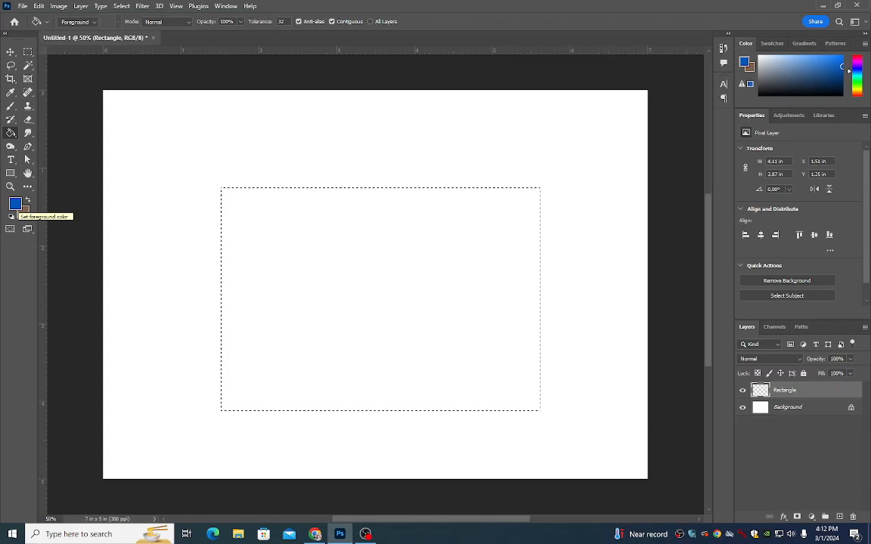
Step: Set the foreground color to bright blue, hex 000cff
{"action": "left_click", "coordinate": [15, 204]}
{"action": "left_click_drag", "start_coordinate": [589, 272], "coordinate": [450, 111]}
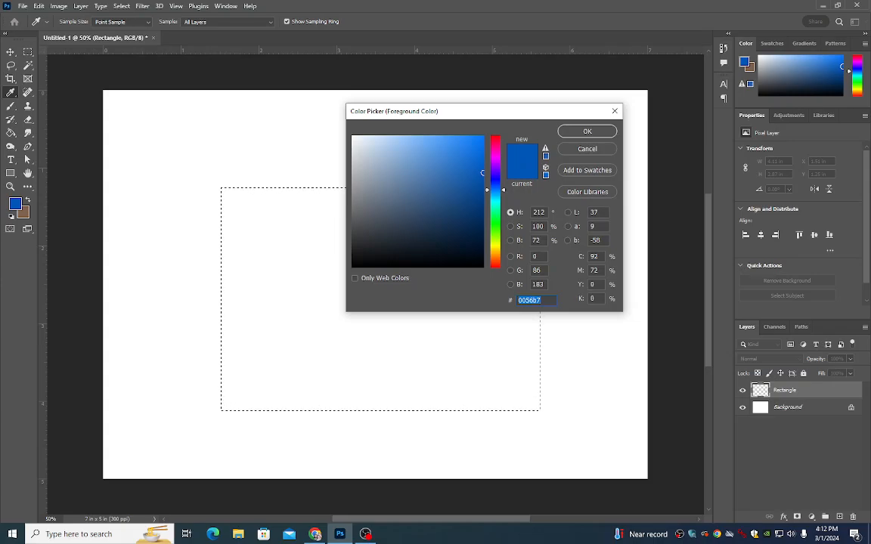
{"action": "left_click_drag", "start_coordinate": [496, 189], "coordinate": [496, 187]}
{"action": "mouse_move", "coordinate": [495, 159]}
{"action": "left_mouse_down"}
{"action": "mouse_move", "coordinate": [495, 146]}
{"action": "mouse_move", "coordinate": [496, 236]}
{"action": "mouse_move", "coordinate": [495, 148]}
{"action": "left_mouse_up"}
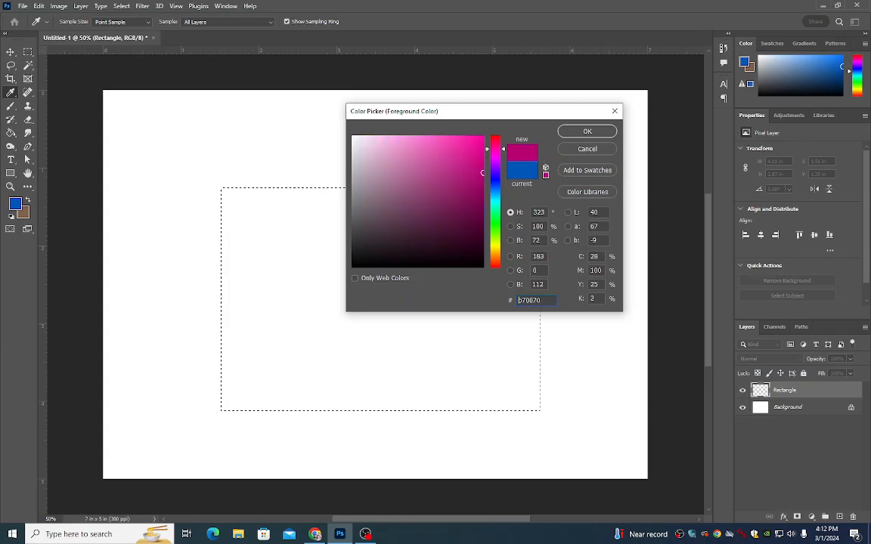
{"action": "left_click", "coordinate": [443, 157]}
{"action": "mouse_move", "coordinate": [443, 157]}
{"action": "left_mouse_down"}
{"action": "mouse_move", "coordinate": [437, 183]}
{"action": "mouse_move", "coordinate": [418, 184]}
{"action": "mouse_move", "coordinate": [463, 202]}
{"action": "mouse_move", "coordinate": [473, 159]}
{"action": "mouse_move", "coordinate": [443, 151]}
{"action": "left_mouse_up"}
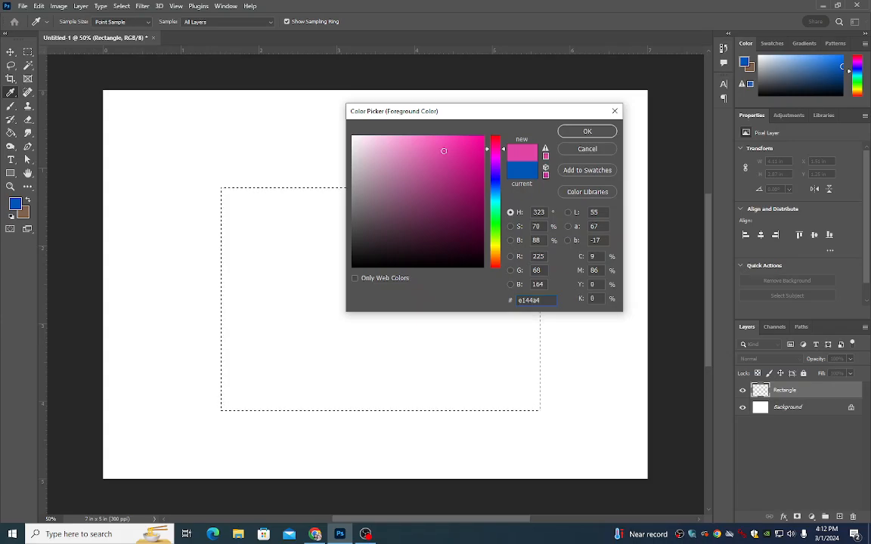
{"action": "left_click_drag", "start_coordinate": [495, 150], "coordinate": [495, 180]}
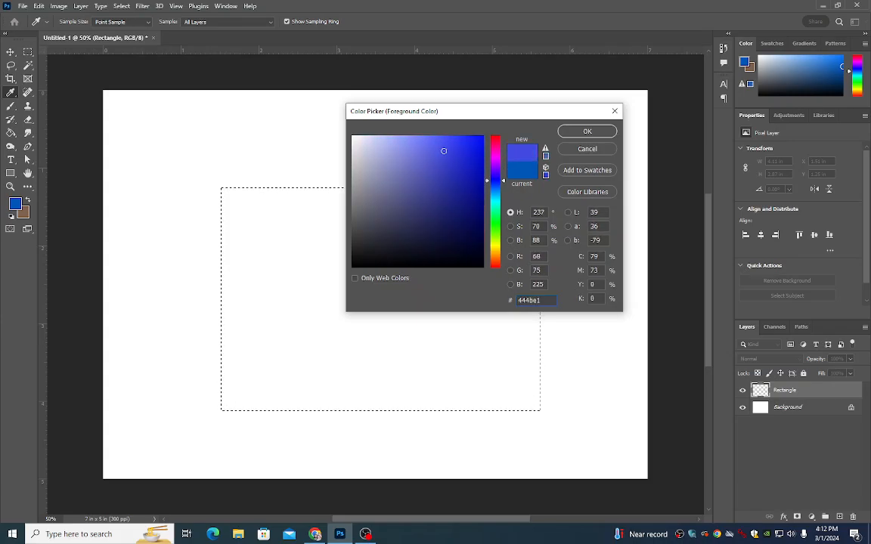
{"action": "left_click_drag", "start_coordinate": [444, 151], "coordinate": [483, 137]}
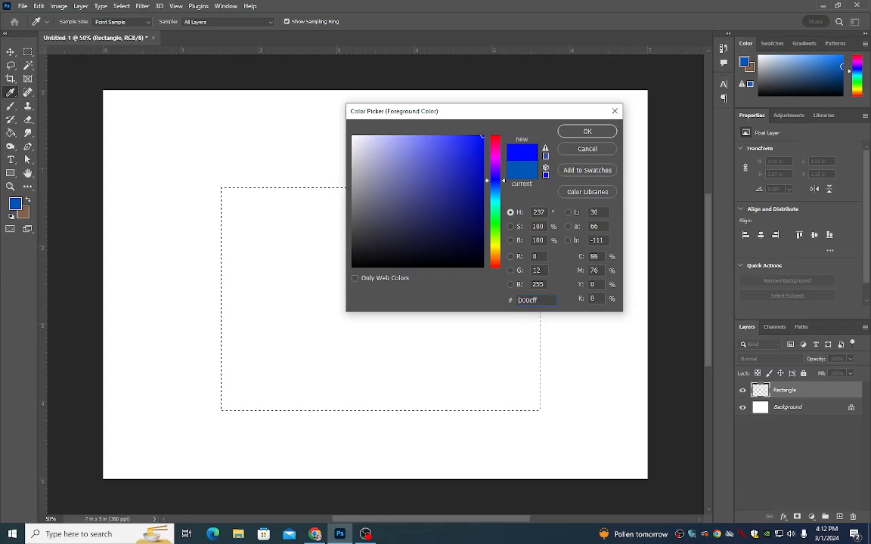
{"action": "key", "text": "Return"}
Step: Fill the rectangular selection with the blue foreground color using the Paint Bucket, and clear the selection
{"action": "key", "text": "g"}
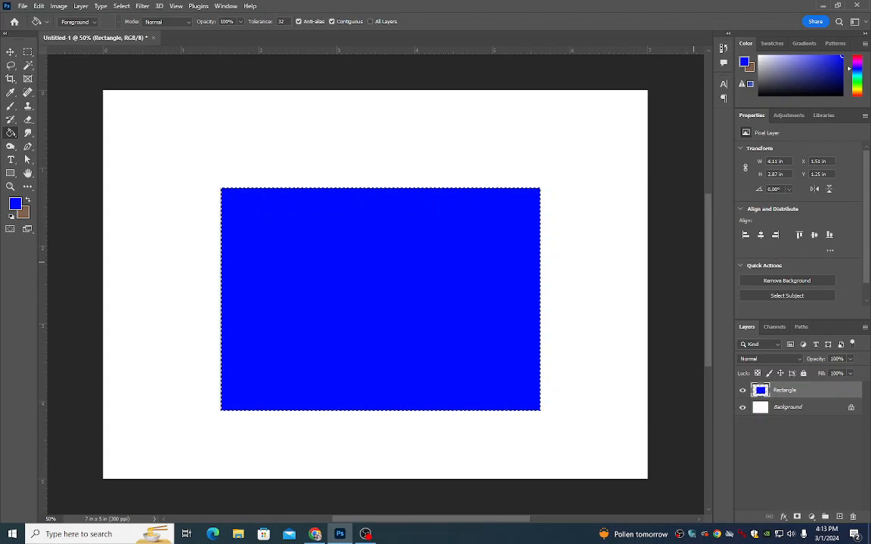
{"action": "key", "text": "ctrl+d"}
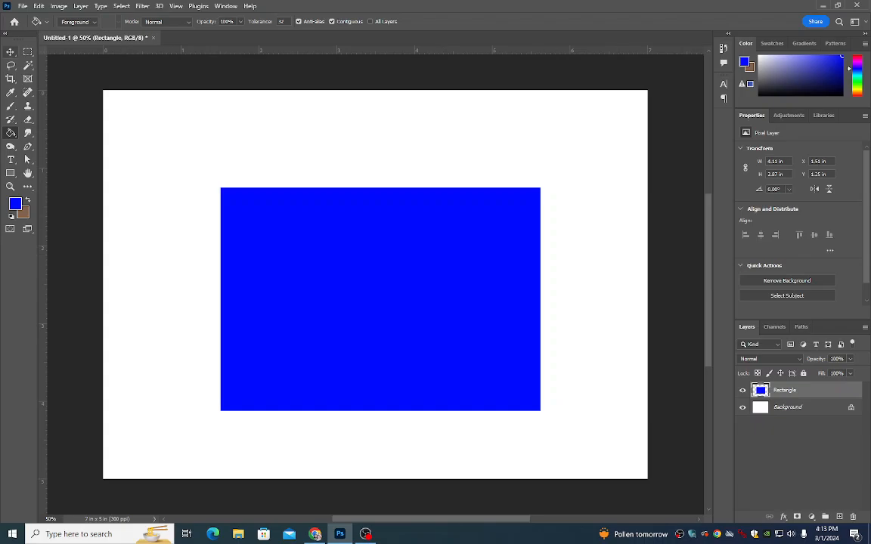
Step: Move the blue rectangle around the canvas with the Move tool, placing it at about X 1.6 in, Y 1.04 in
{"action": "left_click", "coordinate": [10, 51]}
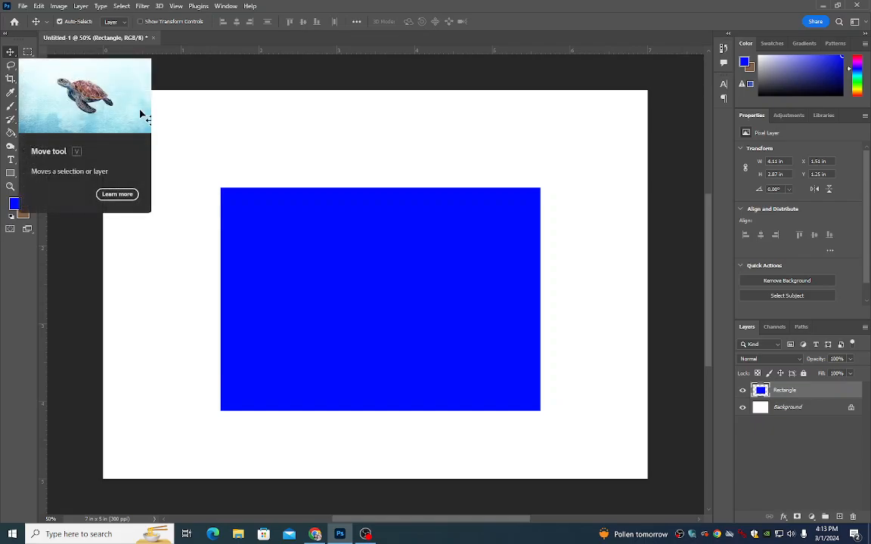
{"action": "left_click_drag", "start_coordinate": [357, 239], "coordinate": [339, 169]}
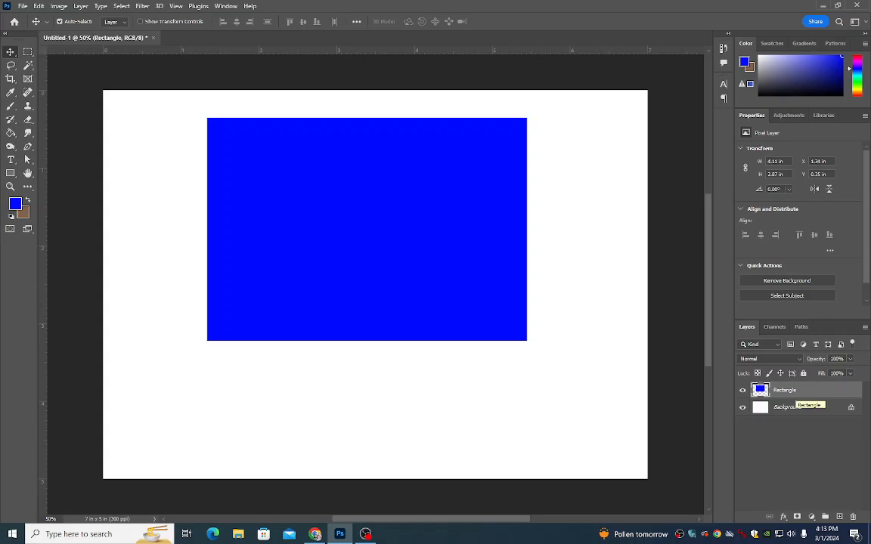
{"action": "left_click_drag", "start_coordinate": [389, 246], "coordinate": [429, 247]}
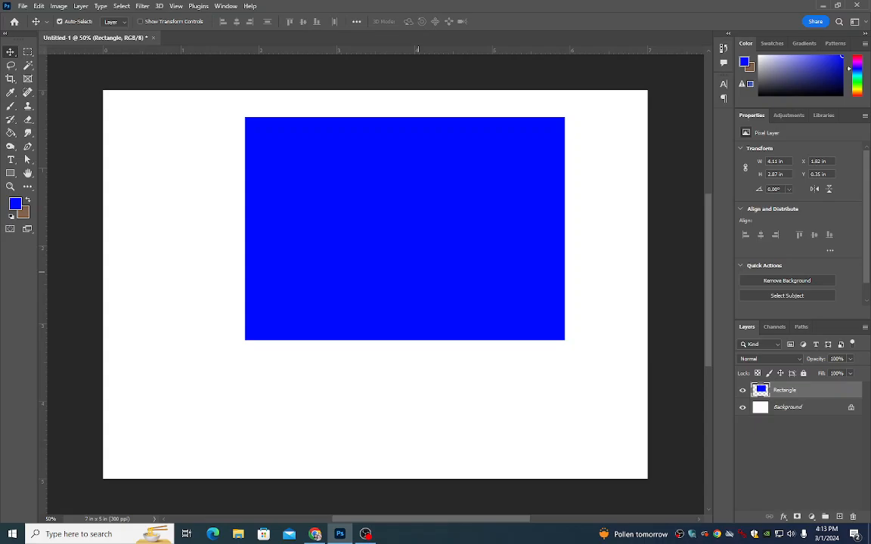
{"action": "left_click_drag", "start_coordinate": [416, 272], "coordinate": [427, 301]}
{"action": "left_click_drag", "start_coordinate": [381, 276], "coordinate": [351, 222]}
{"action": "mouse_move", "coordinate": [466, 213]}
{"action": "left_mouse_down"}
{"action": "mouse_move", "coordinate": [456, 148]}
{"action": "mouse_move", "coordinate": [529, 222]}
{"action": "mouse_move", "coordinate": [469, 232]}
{"action": "left_mouse_up"}
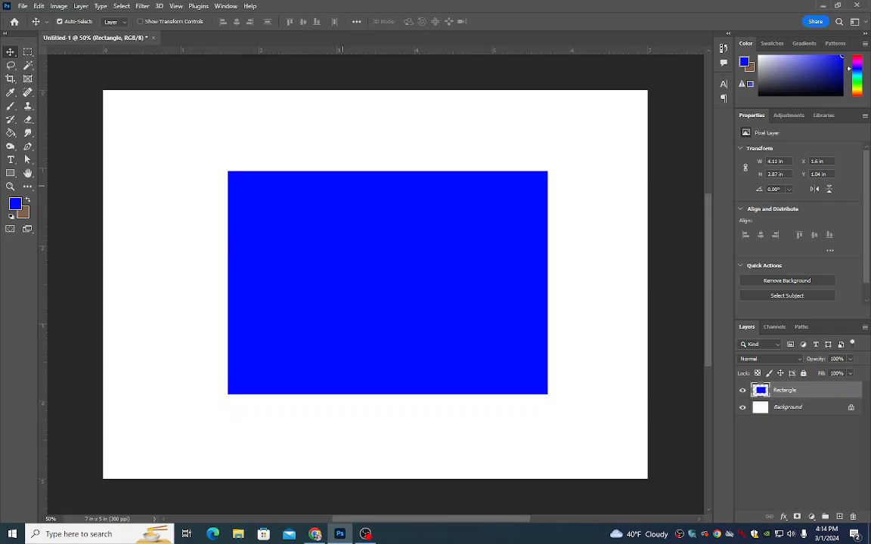
{"action": "key", "text": "ctrl"}
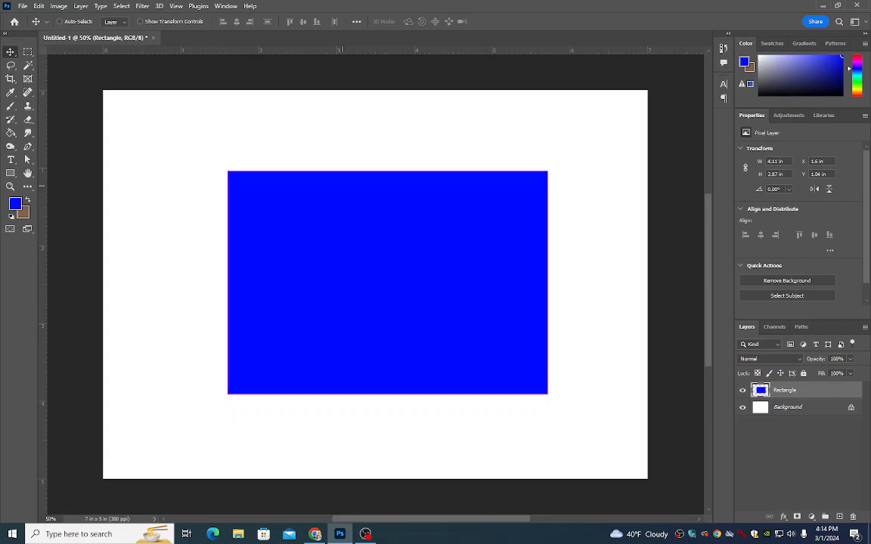
{"action": "key", "text": "ctrl+t"}
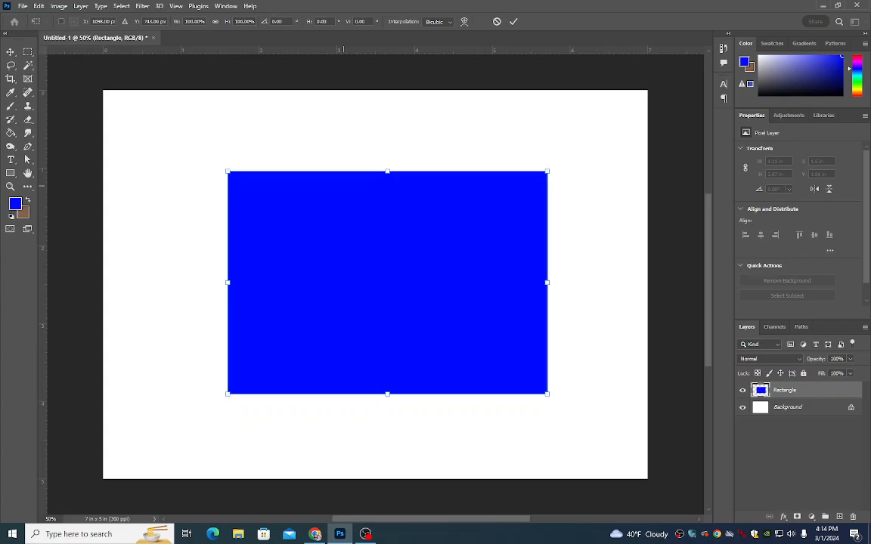
{"action": "left_click_drag", "start_coordinate": [548, 172], "coordinate": [492, 310]}
{"action": "left_click_drag", "start_coordinate": [316, 314], "coordinate": [400, 244]}
{"action": "left_click_drag", "start_coordinate": [344, 155], "coordinate": [304, 188]}
{"action": "left_click_drag", "start_coordinate": [385, 213], "coordinate": [363, 220]}
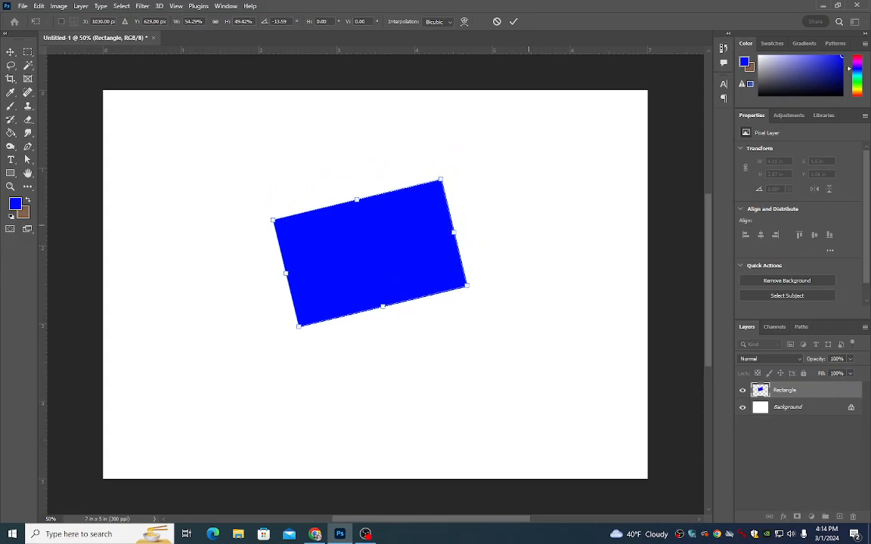
{"action": "key", "text": "Escape"}
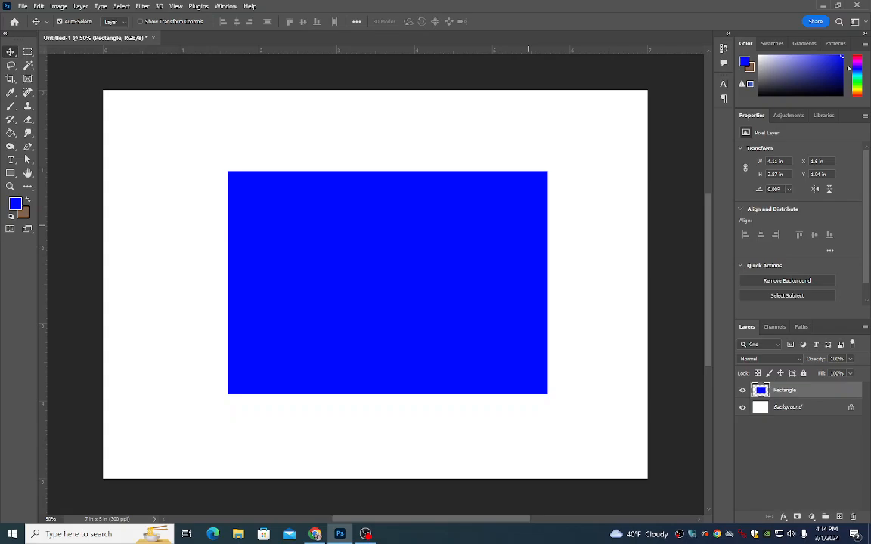
Step: Scale the rectangle to about 2.93 × 2.42 in with Free Transform and move it to about X 1.83 in, Y 0.96 in
{"action": "key", "text": "ctrl+t"}
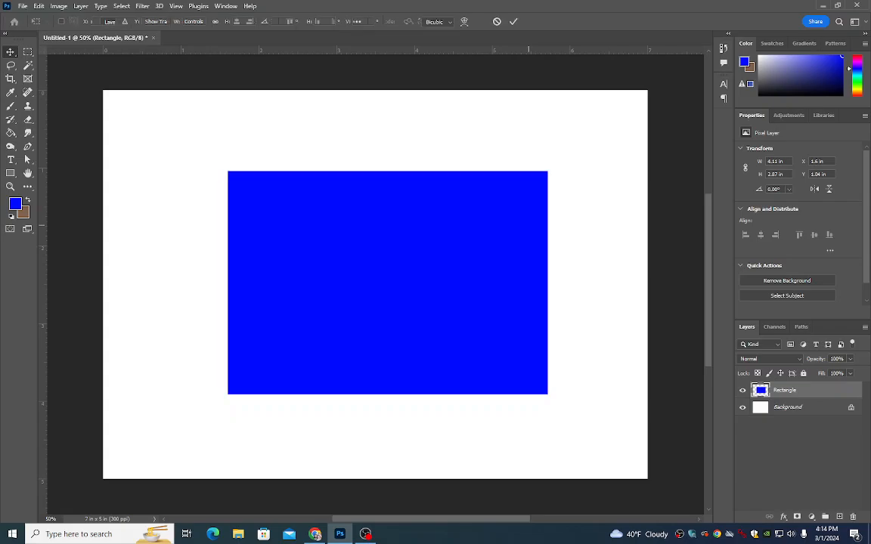
{"action": "left_click_drag", "start_coordinate": [546, 172], "coordinate": [456, 207]}
{"action": "key", "text": "Return"}
{"action": "left_click_drag", "start_coordinate": [408, 247], "coordinate": [426, 206]}
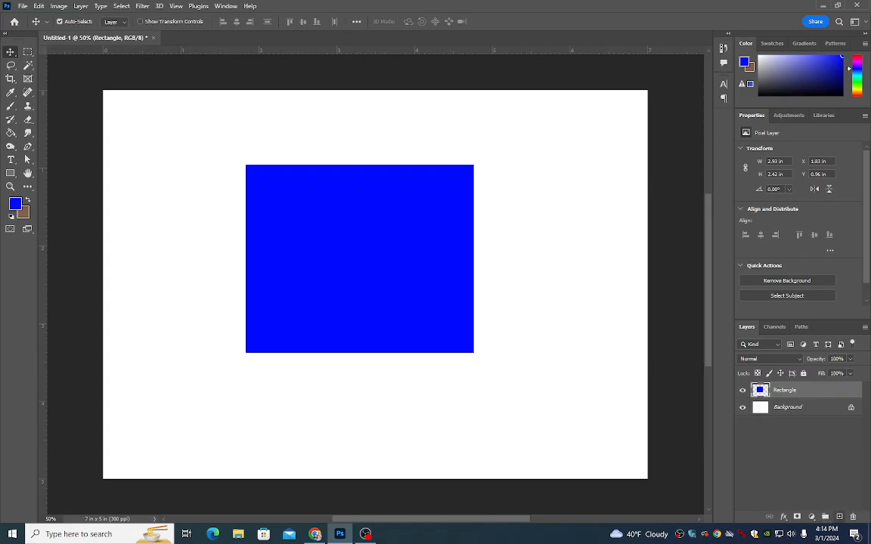
Step: Add a new layer above the Rectangle layer and name it "Circle"
{"action": "key", "text": "ctrl+shift+alt+n"}
{"action": "double_click", "coordinate": [782, 390]}
{"action": "type", "text": "Circle"}
{"action": "key", "text": "Return"}
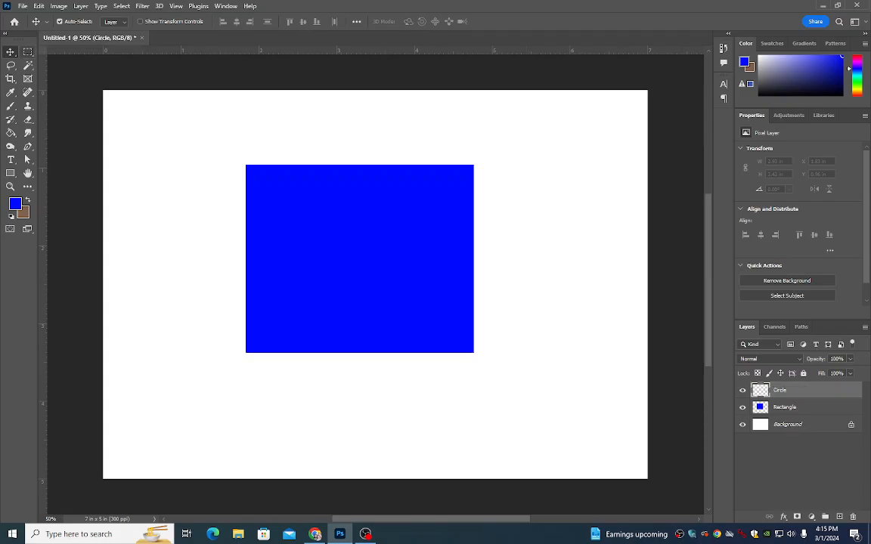
Step: Activate the Elliptical Marquee tool from the group of marquee tools
{"action": "left_click", "coordinate": [28, 51]}
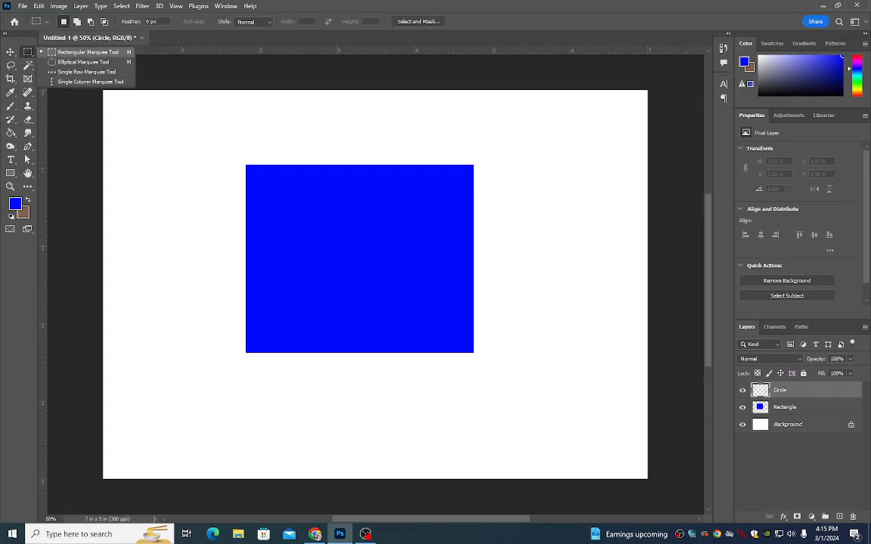
{"action": "left_click", "coordinate": [84, 61]}
Step: Try unconstrained elliptical selections of different proportions across the canvas and undo them
{"action": "left_click_drag", "start_coordinate": [185, 132], "coordinate": [545, 305]}
{"action": "left_click_drag", "start_coordinate": [129, 111], "coordinate": [292, 439]}
{"action": "left_click_drag", "start_coordinate": [301, 114], "coordinate": [565, 275]}
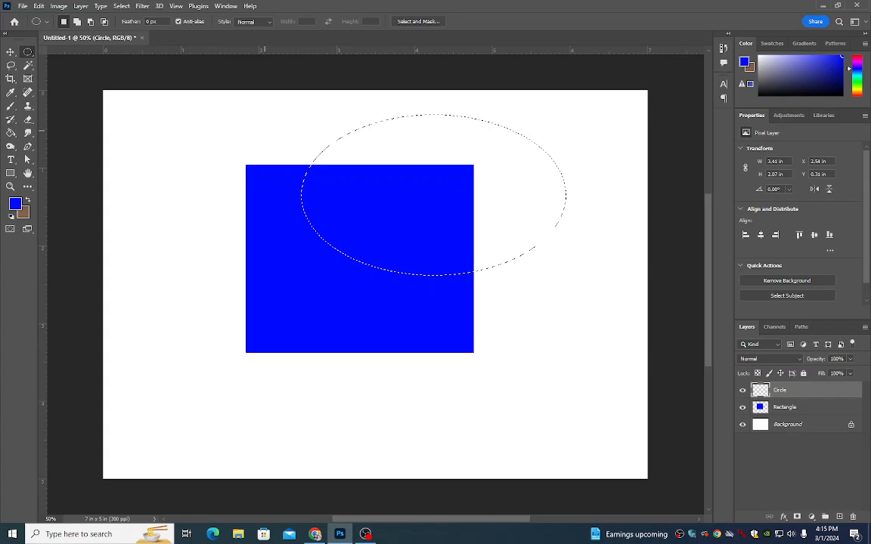
{"action": "left_click_drag", "start_coordinate": [226, 117], "coordinate": [503, 425]}
{"action": "key", "text": "ctrl+z"}
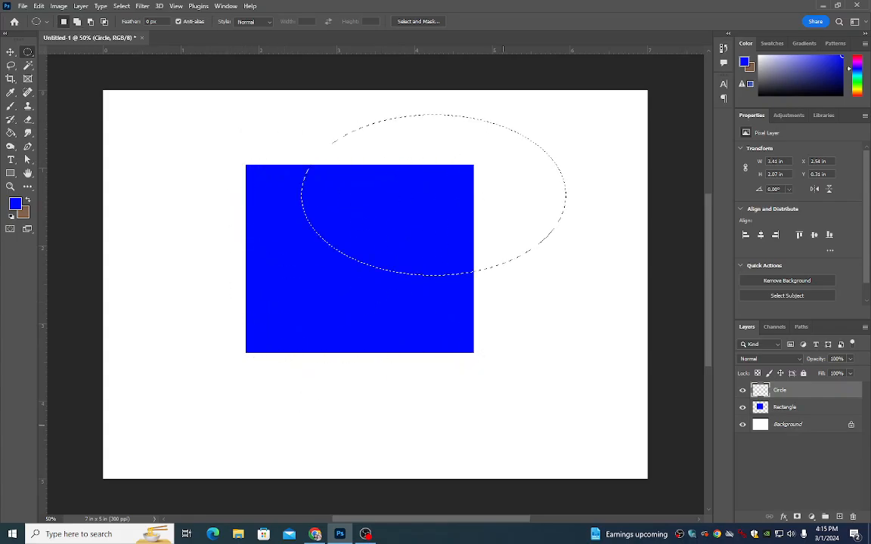
{"action": "key", "text": "ctrl+z"}
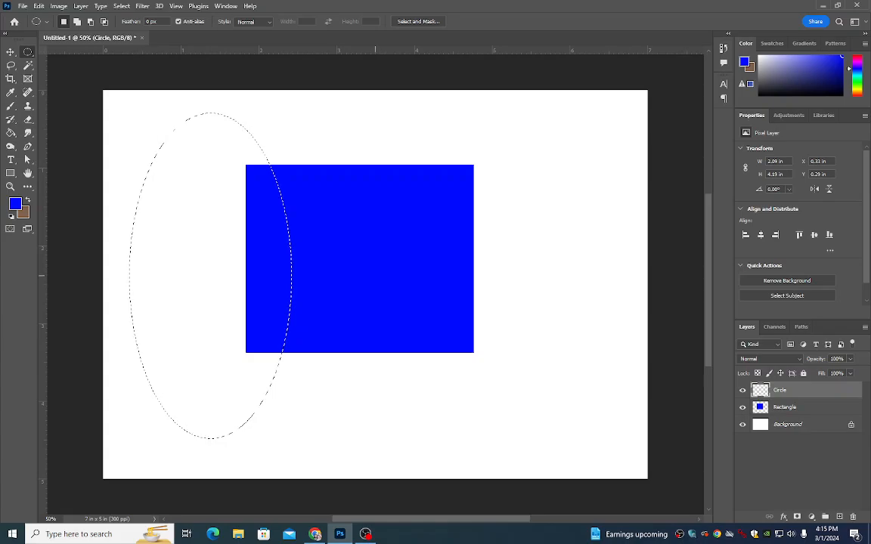
{"action": "key", "text": "ctrl+z"}
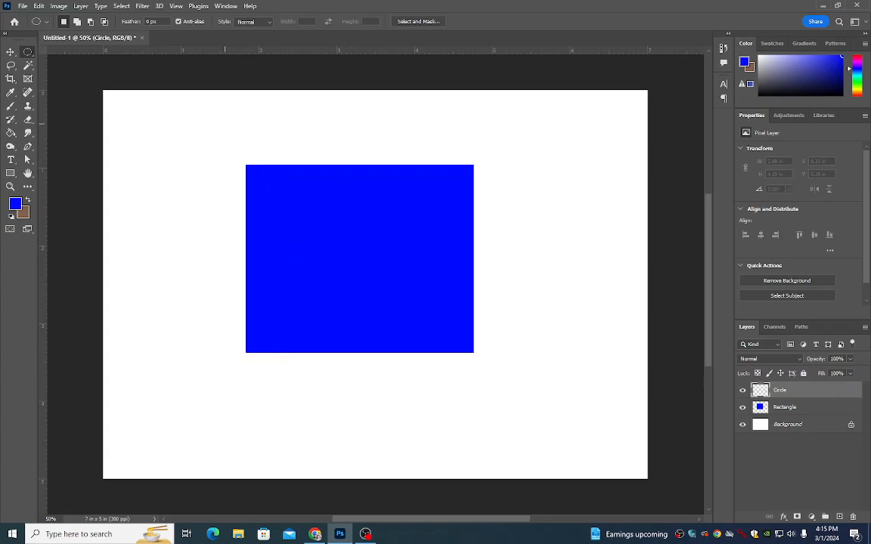
Step: Draw a circular selection about 3.51 inches across over the blue rectangle and set the foreground color to red, hex ff0000
{"action": "left_click_drag", "start_coordinate": [215, 124], "coordinate": [489, 399]}
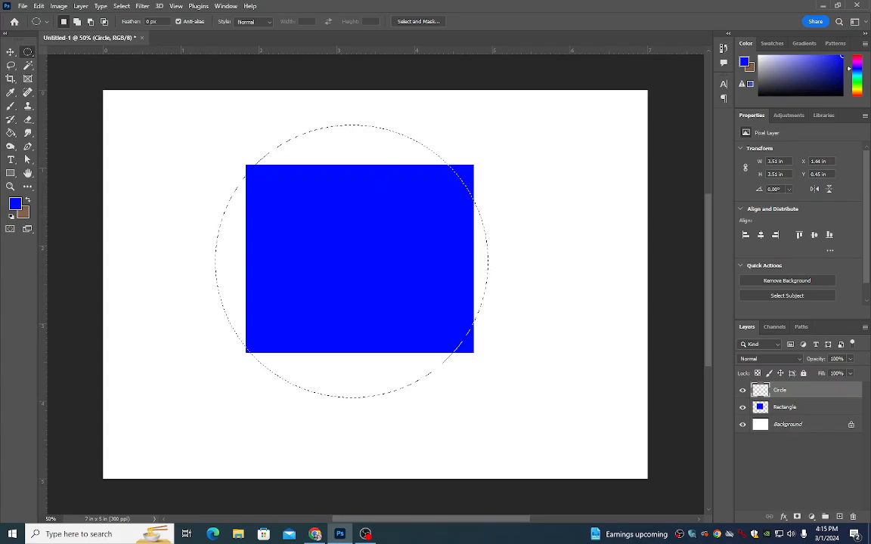
{"action": "left_click", "coordinate": [15, 203]}
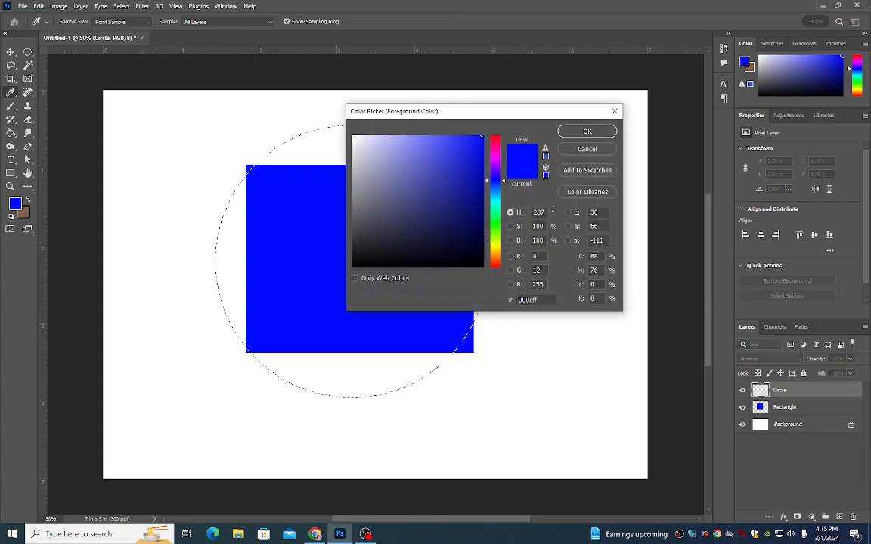
{"action": "type", "text": "ff0000"}
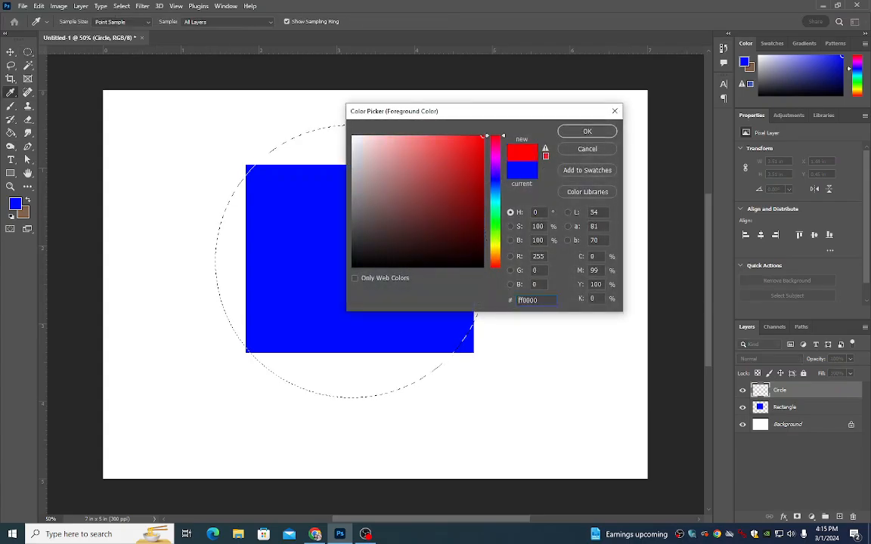
{"action": "key", "text": "Return"}
Step: Reselect the circle about 3.51 inches across and fill it with the red foreground color on the Circle layer, leaving nothing selected
{"action": "key", "text": "ctrl+d"}
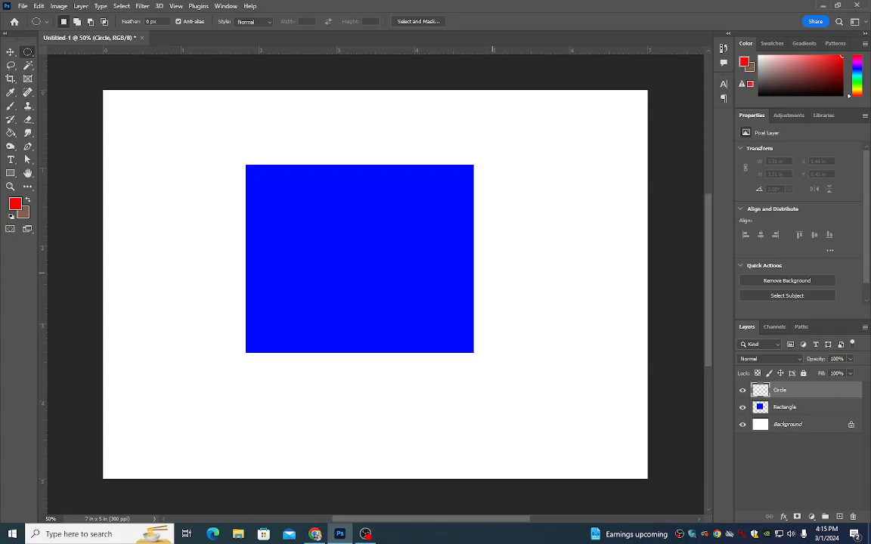
{"action": "left_click_drag", "start_coordinate": [488, 398], "coordinate": [215, 125]}
{"action": "key", "text": "g"}
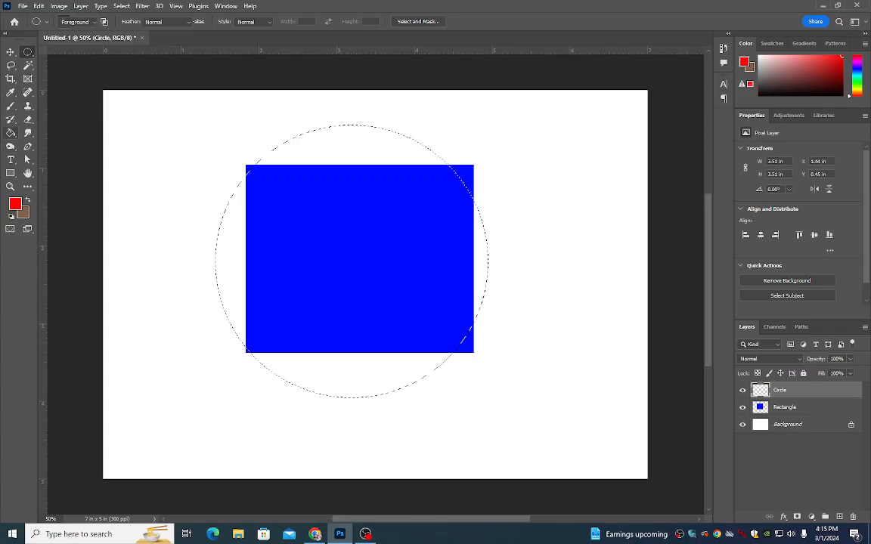
{"action": "left_click", "coordinate": [324, 218]}
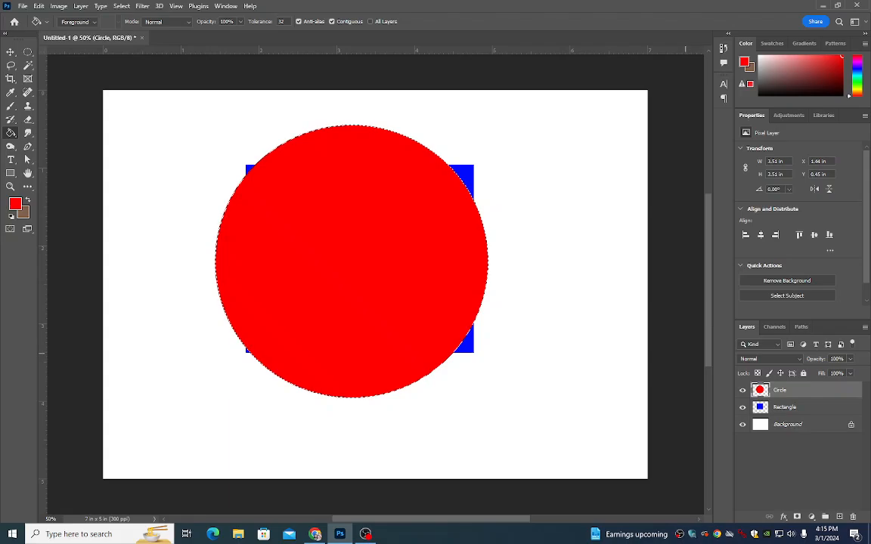
{"action": "key", "text": "ctrl+d"}
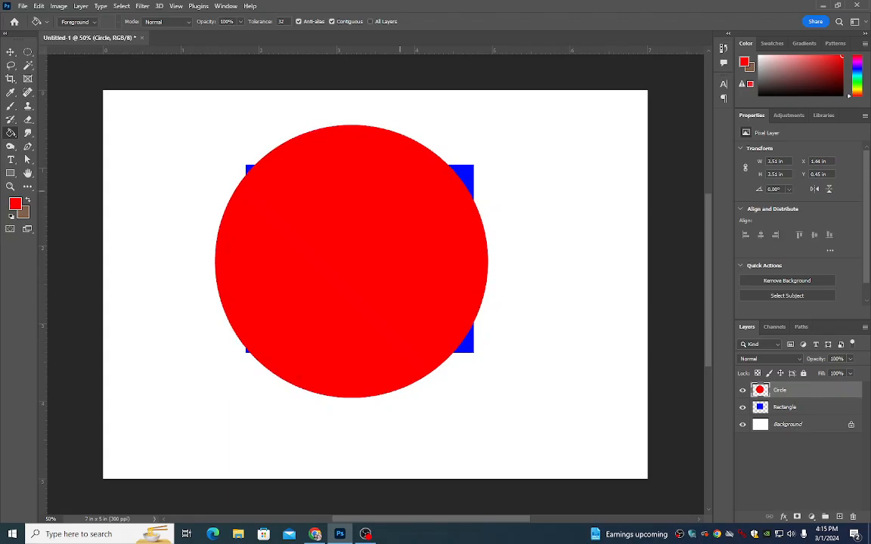
Step: Reposition the circle and rectangle separately with the Move tool, placing the circle at about X 1.62 in, Y 0.87 in over the rectangle
{"action": "key", "text": "v"}
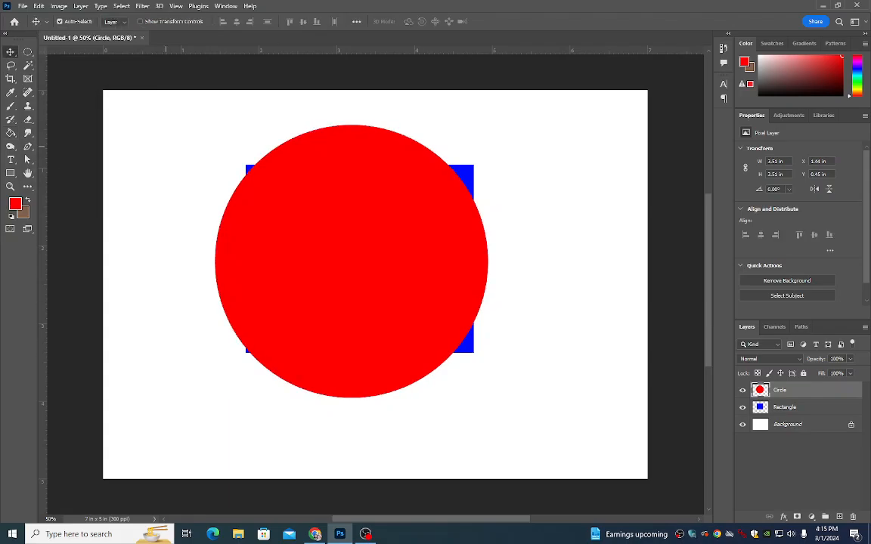
{"action": "mouse_move", "coordinate": [335, 161]}
{"action": "left_mouse_down"}
{"action": "mouse_move", "coordinate": [514, 266]}
{"action": "mouse_move", "coordinate": [434, 91]}
{"action": "mouse_move", "coordinate": [265, 144]}
{"action": "mouse_move", "coordinate": [323, 217]}
{"action": "left_mouse_up"}
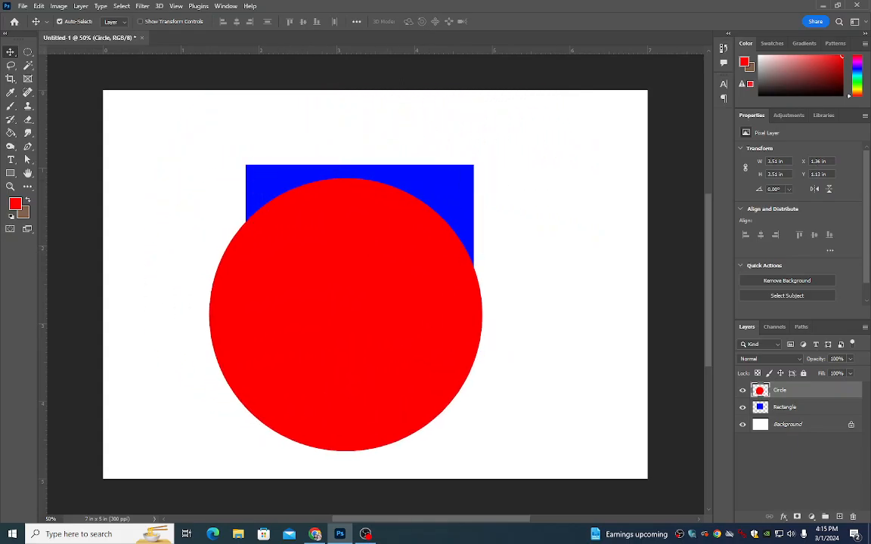
{"action": "left_click", "coordinate": [786, 407]}
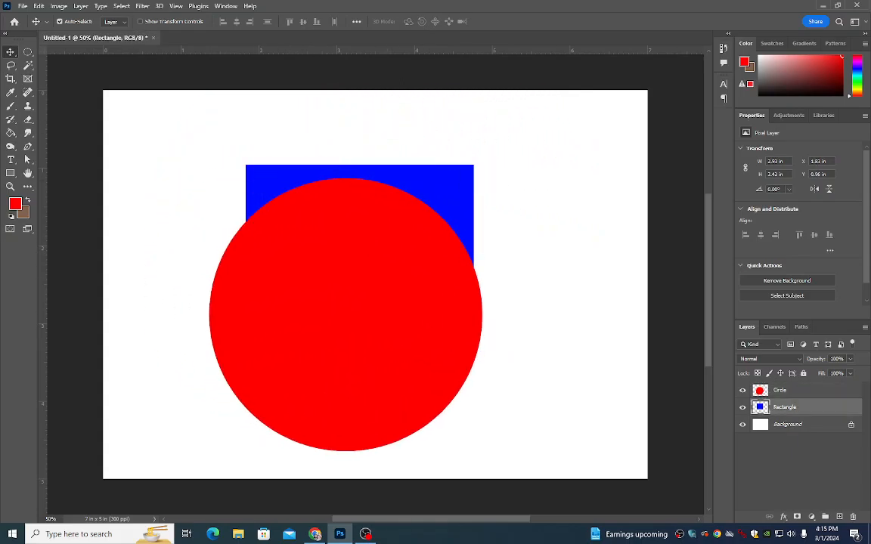
{"action": "left_click_drag", "start_coordinate": [425, 175], "coordinate": [442, 125]}
{"action": "left_click_drag", "start_coordinate": [385, 250], "coordinate": [527, 196]}
{"action": "left_click_drag", "start_coordinate": [349, 129], "coordinate": [308, 207]}
{"action": "left_click_drag", "start_coordinate": [459, 227], "coordinate": [385, 210]}
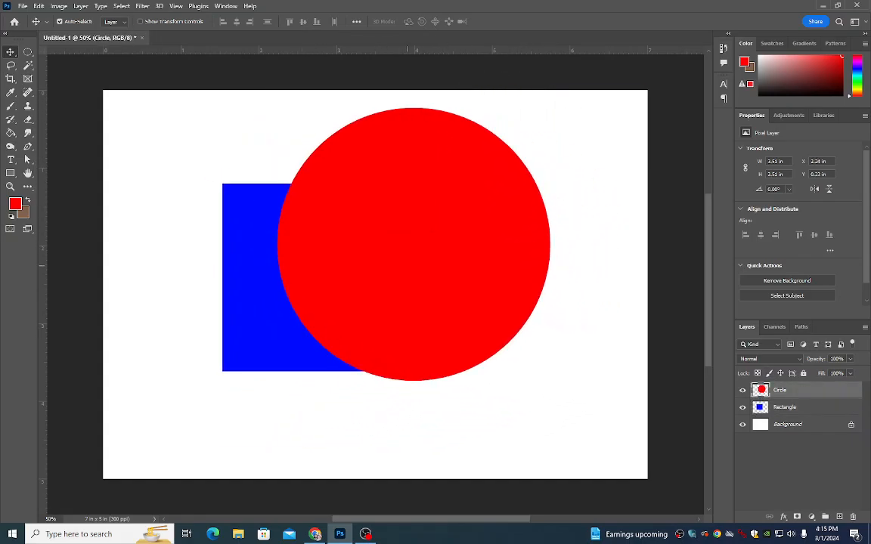
{"action": "left_click_drag", "start_coordinate": [412, 266], "coordinate": [384, 276]}
{"action": "left_click_drag", "start_coordinate": [423, 248], "coordinate": [388, 291]}
{"action": "left_click_drag", "start_coordinate": [240, 185], "coordinate": [283, 206]}
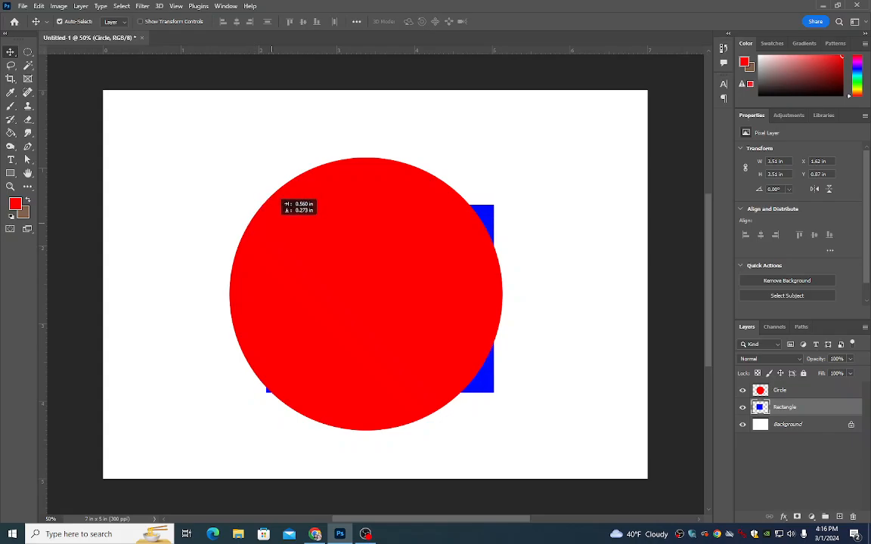
Step: Centre the circle over the rectangle at about X 1.8 in, Y 0.87 in, and stack the Rectangle layer above the Circle layer
{"action": "left_click_drag", "start_coordinate": [328, 225], "coordinate": [349, 227]}
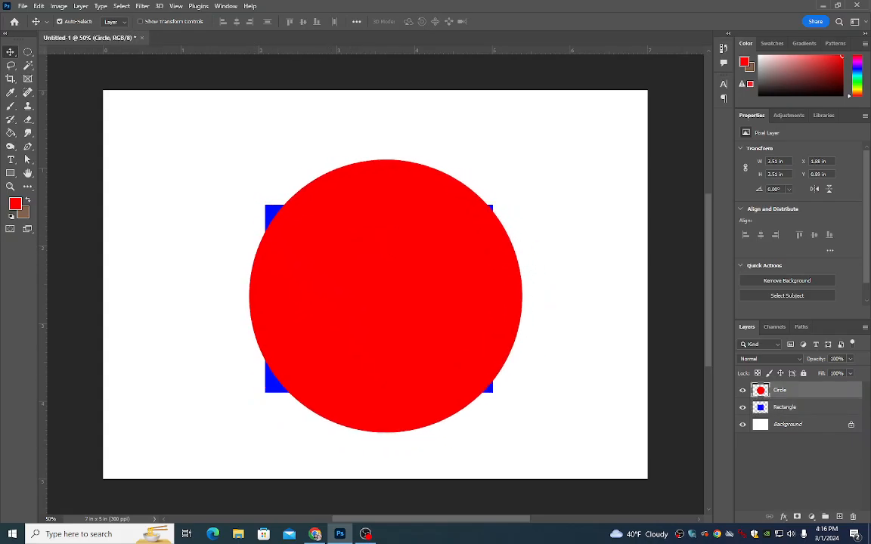
{"action": "left_click_drag", "start_coordinate": [453, 295], "coordinate": [447, 294]}
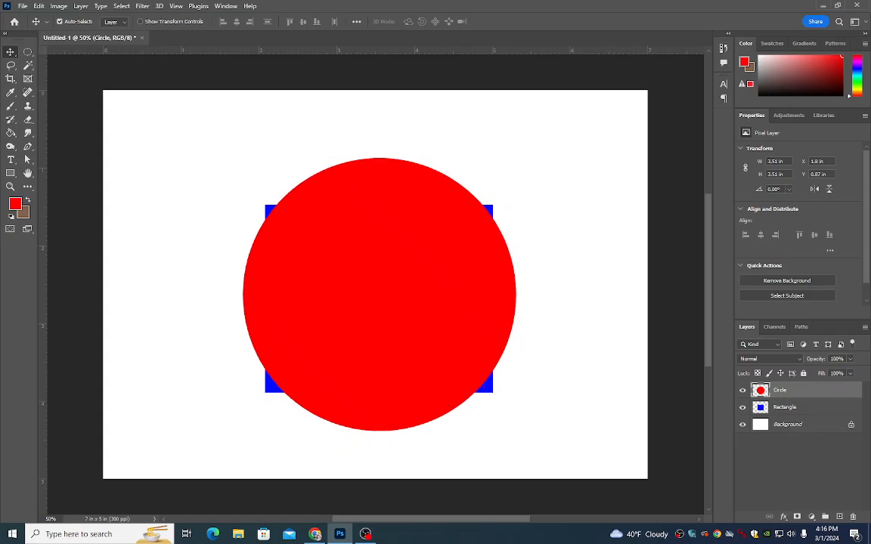
{"action": "left_click", "coordinate": [784, 407]}
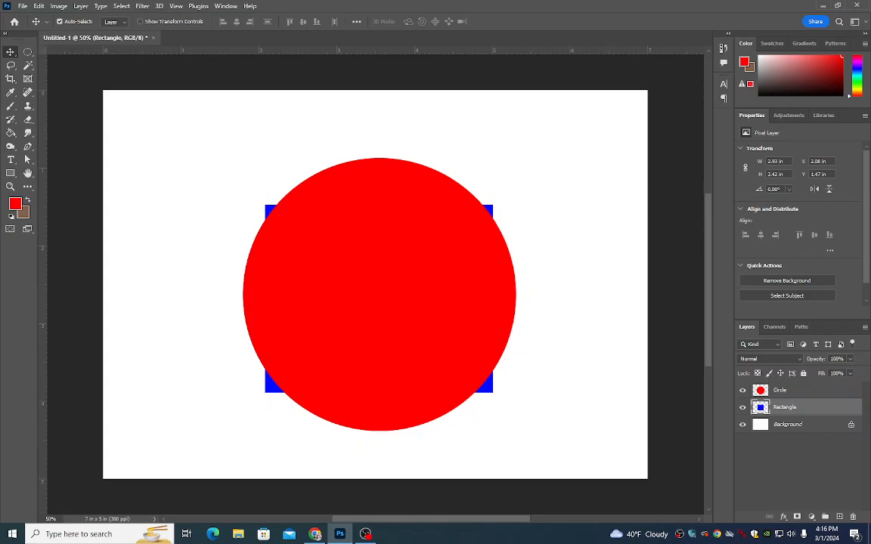
{"action": "left_click_drag", "start_coordinate": [784, 406], "coordinate": [784, 390]}
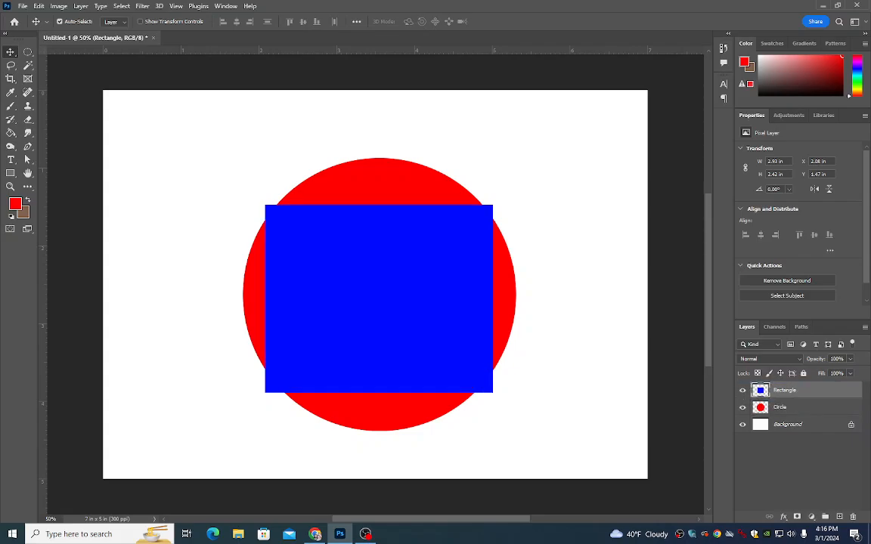
Step: Reposition the blue rectangle in front of the circle at about X 2.06 in, Y 1.43 in
{"action": "mouse_move", "coordinate": [444, 254]}
{"action": "left_mouse_down"}
{"action": "mouse_move", "coordinate": [447, 238]}
{"action": "mouse_move", "coordinate": [417, 228]}
{"action": "mouse_move", "coordinate": [439, 264]}
{"action": "left_mouse_up"}
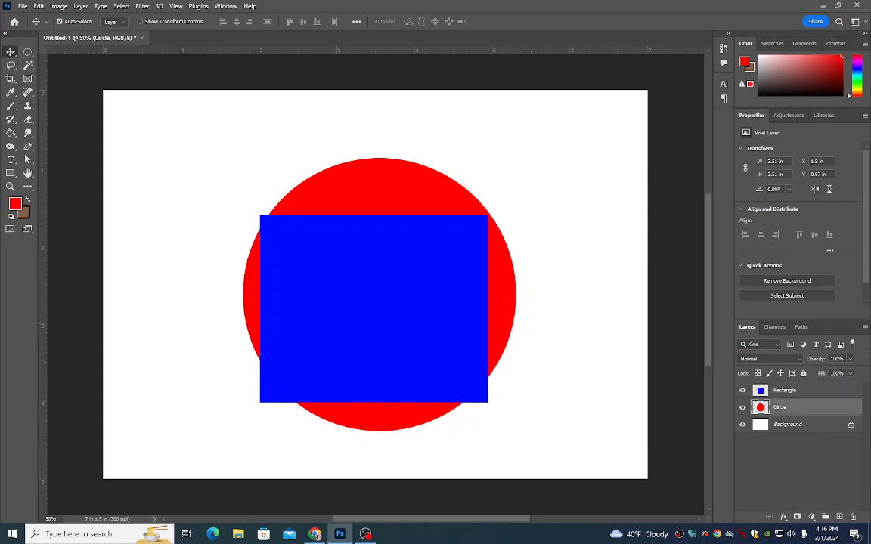
{"action": "left_click", "coordinate": [779, 407]}
{"action": "left_click_drag", "start_coordinate": [465, 294], "coordinate": [469, 282]}
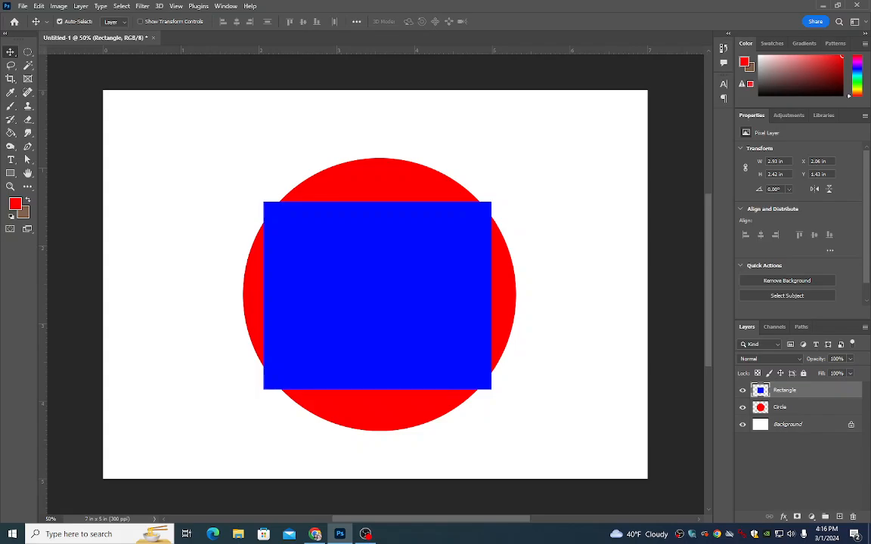
Step: Lower the Rectangle layer's opacity to 52% and move the rectangle over the circle's lower-right part, at about X 3.05 in, Y 2.16 in
{"action": "left_click", "coordinate": [850, 359]}
{"action": "left_click_drag", "start_coordinate": [851, 372], "coordinate": [827, 371]}
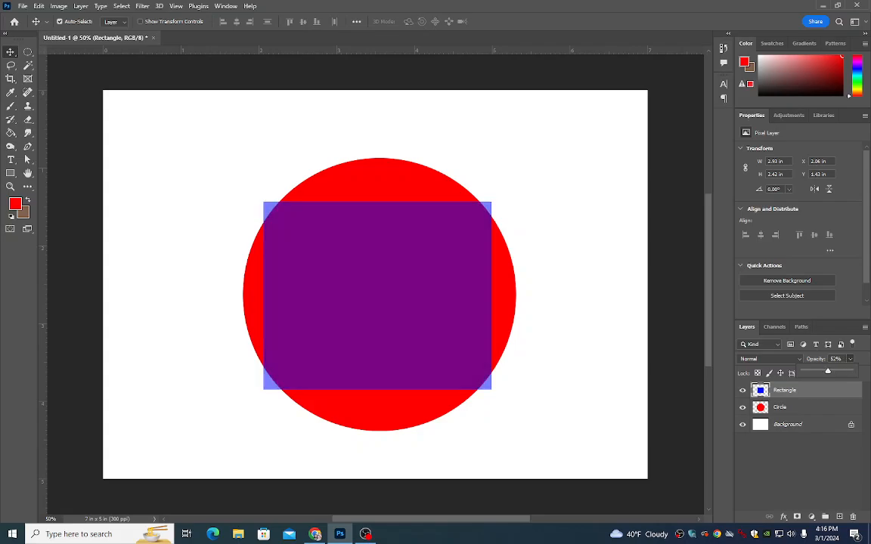
{"action": "left_click_drag", "start_coordinate": [416, 281], "coordinate": [315, 204]}
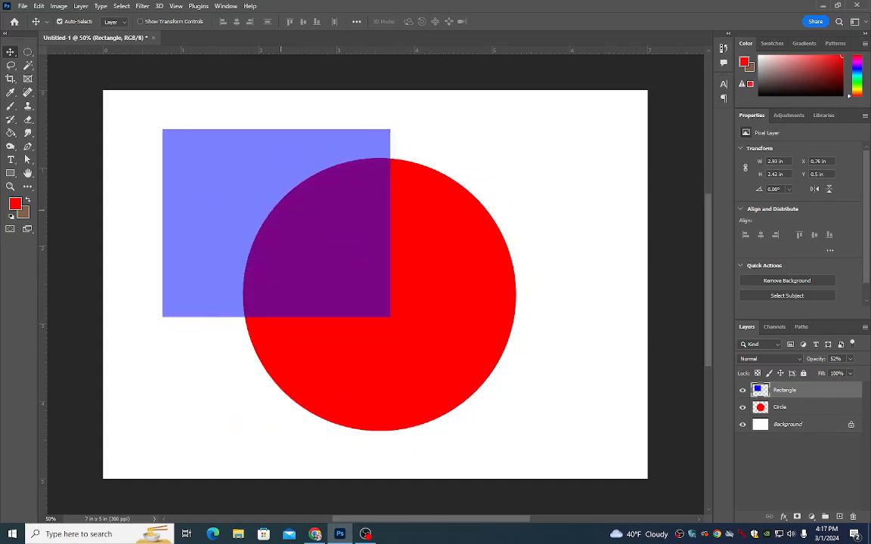
{"action": "left_click_drag", "start_coordinate": [274, 174], "coordinate": [454, 304]}
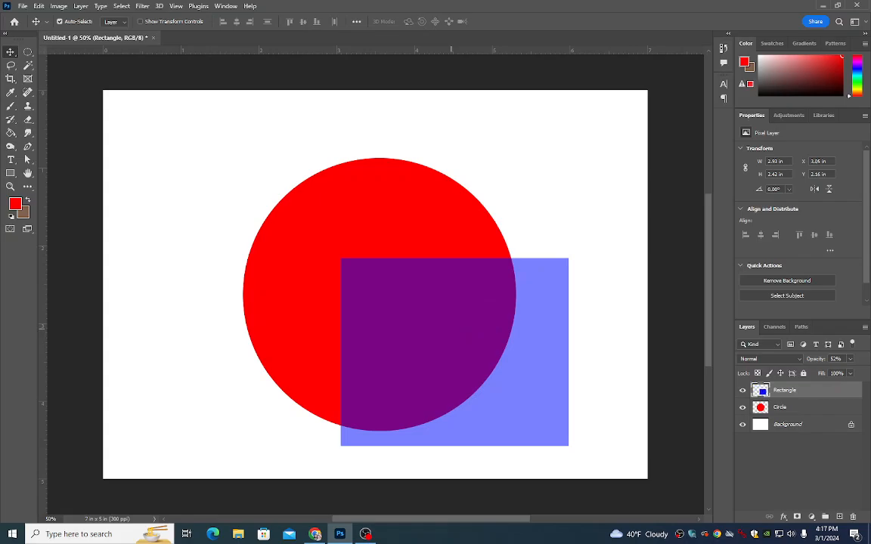
Step: Free-transform the rectangle to about 132% width and 153% height, and place it over the upper-left part of the circle
{"action": "key", "text": "ctrl+t"}
{"action": "left_click_drag", "start_coordinate": [341, 258], "coordinate": [195, 133]}
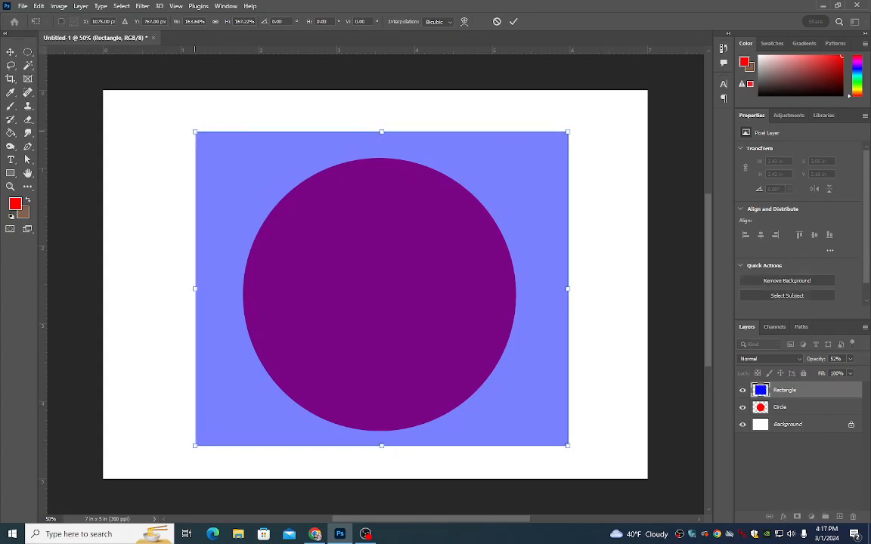
{"action": "left_click_drag", "start_coordinate": [550, 198], "coordinate": [539, 196]}
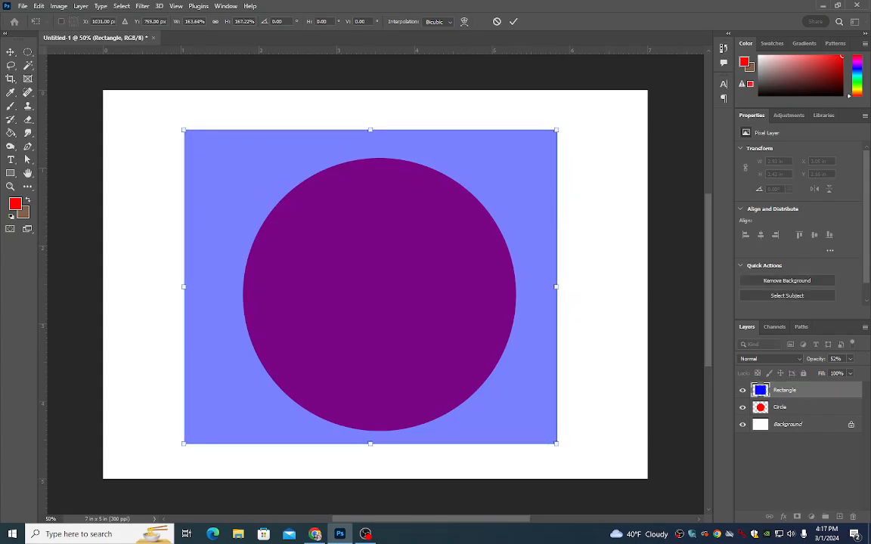
{"action": "left_click_drag", "start_coordinate": [557, 130], "coordinate": [428, 200]}
{"action": "left_click_drag", "start_coordinate": [405, 247], "coordinate": [455, 191]}
{"action": "mouse_move", "coordinate": [479, 402]}
{"action": "left_mouse_down"}
{"action": "mouse_move", "coordinate": [536, 444]}
{"action": "mouse_move", "coordinate": [487, 403]}
{"action": "left_mouse_up"}
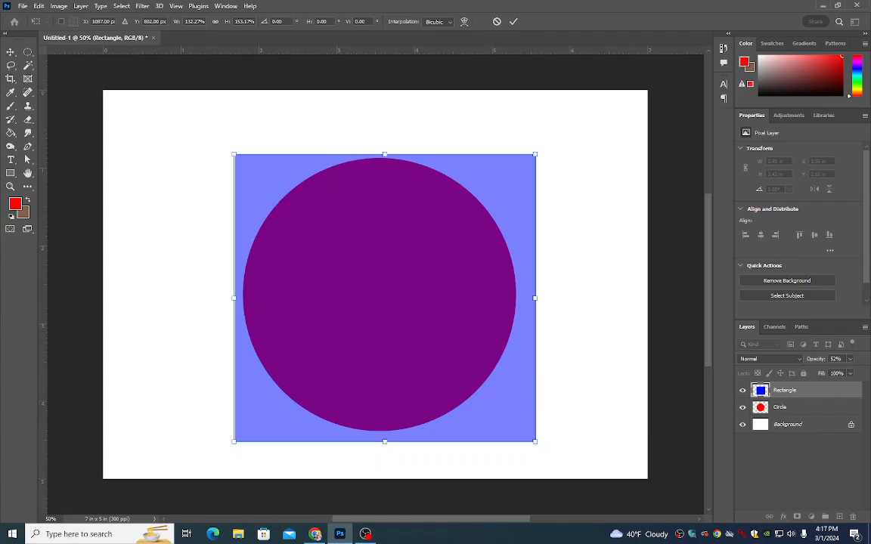
{"action": "left_click_drag", "start_coordinate": [467, 325], "coordinate": [374, 293]}
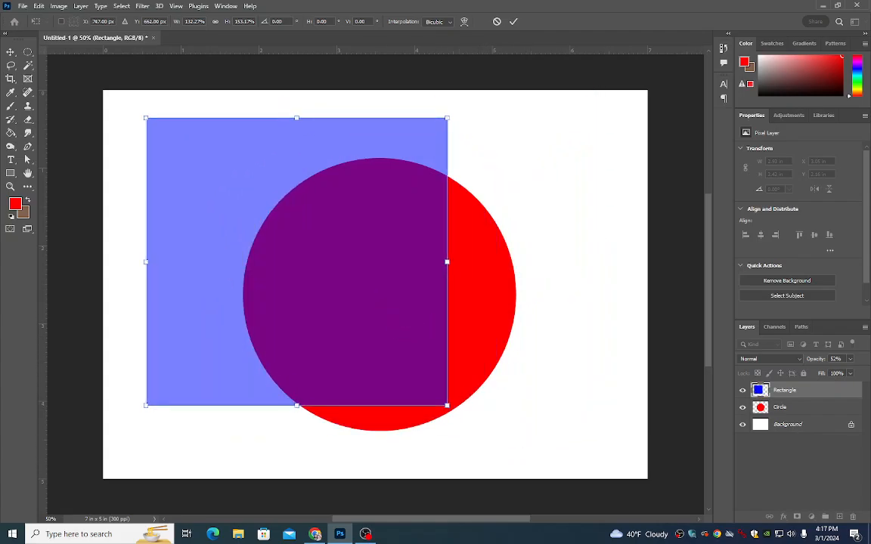
Step: Move the circle toward the canvas's lower right, and shift the rectangle to about X 0.75 in, Y 0.5 in
{"action": "left_click", "coordinate": [779, 407]}
{"action": "left_click_drag", "start_coordinate": [501, 295], "coordinate": [545, 330]}
{"action": "left_click_drag", "start_coordinate": [425, 273], "coordinate": [441, 284]}
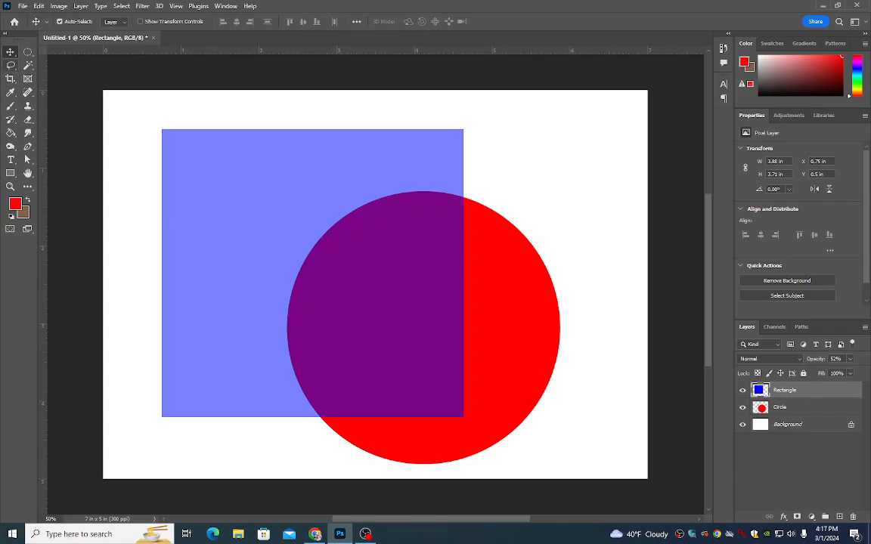
Step: Look at the Lasso tool variants, switch to the Object Selection tool, and undo the last rectangle move
{"action": "left_click", "coordinate": [11, 65]}
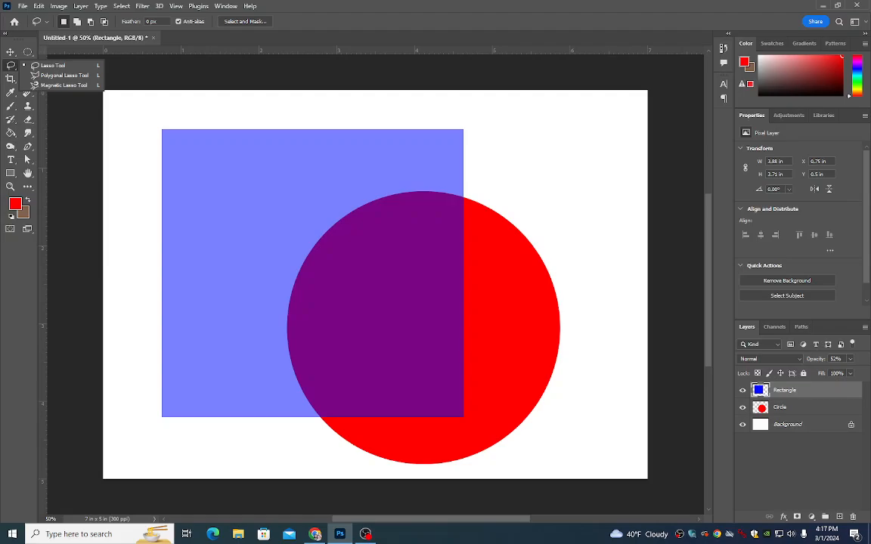
{"action": "key", "text": "Escape"}
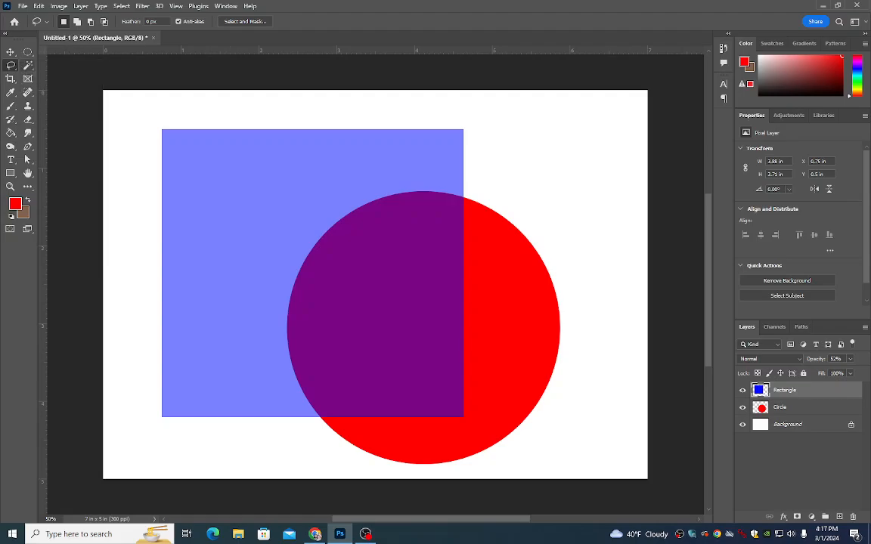
{"action": "left_click", "coordinate": [28, 65]}
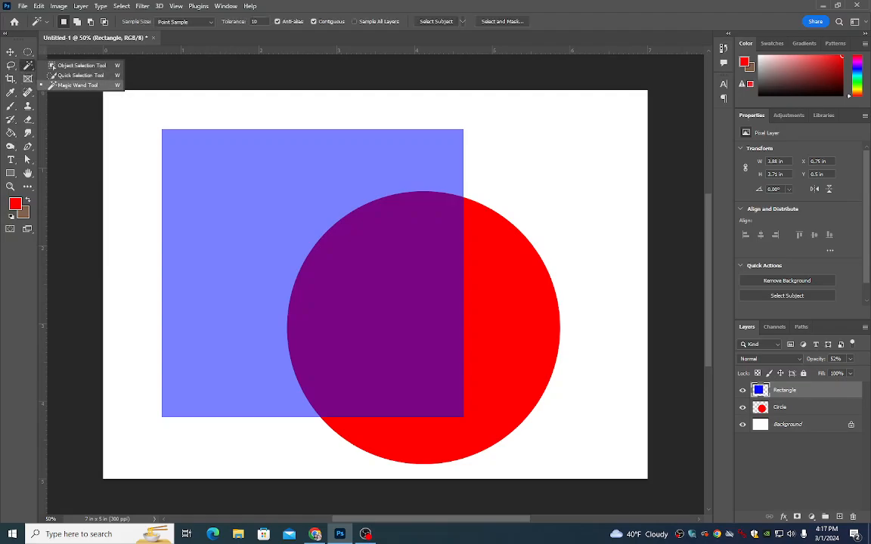
{"action": "left_click", "coordinate": [76, 65]}
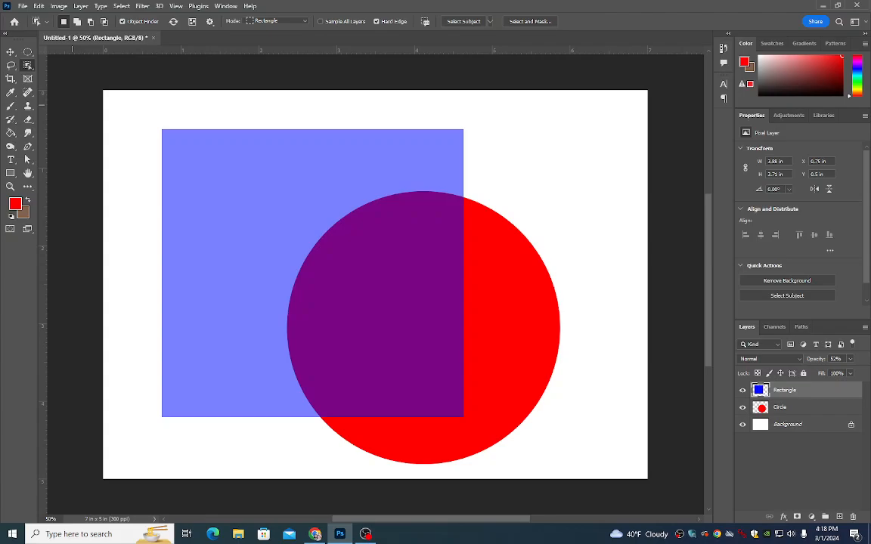
{"action": "key", "text": "ctrl+z"}
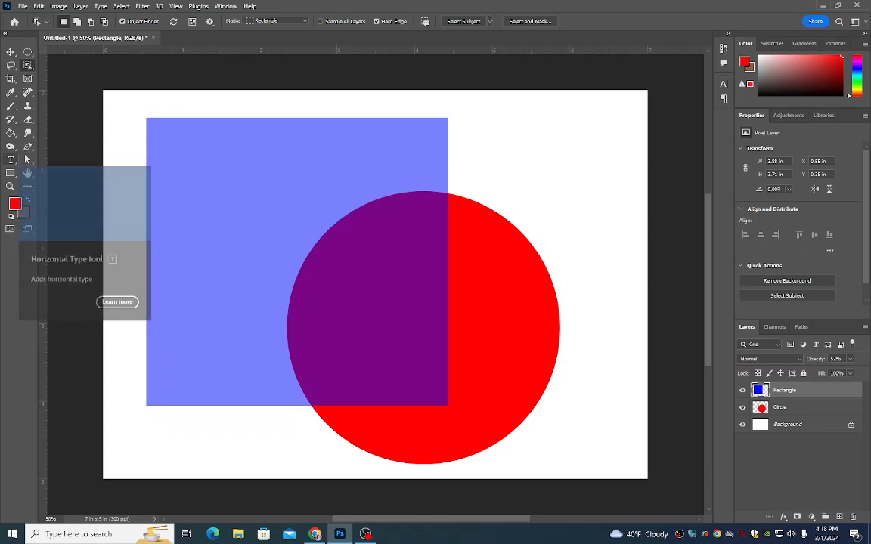
Step: Start a horizontal text layer with placeholder text in the upper part of the blue rectangle
{"action": "left_click", "coordinate": [11, 159]}
{"action": "right_click", "coordinate": [11, 159]}
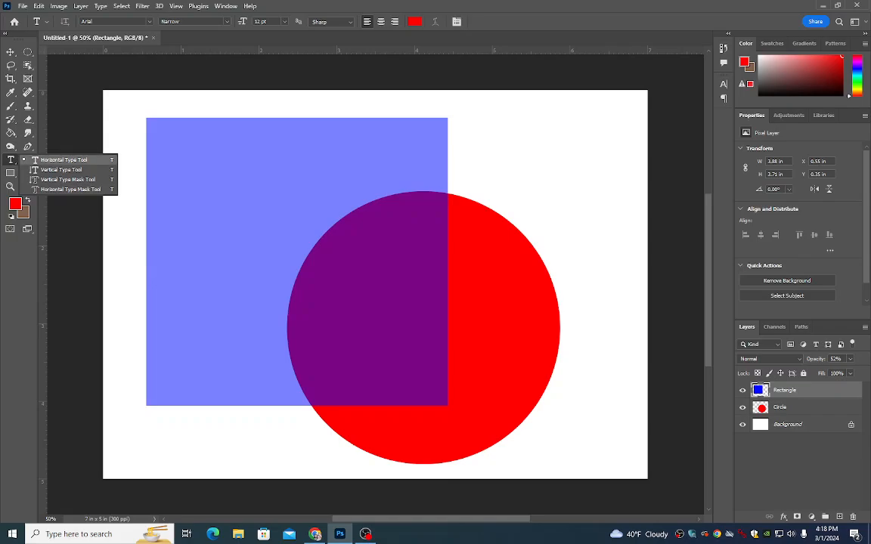
{"action": "left_click", "coordinate": [62, 159]}
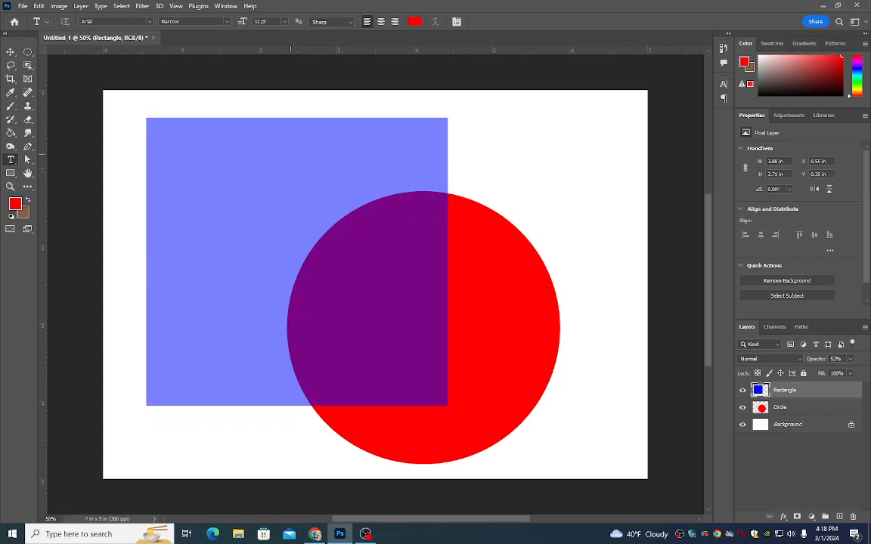
{"action": "left_click", "coordinate": [291, 151]}
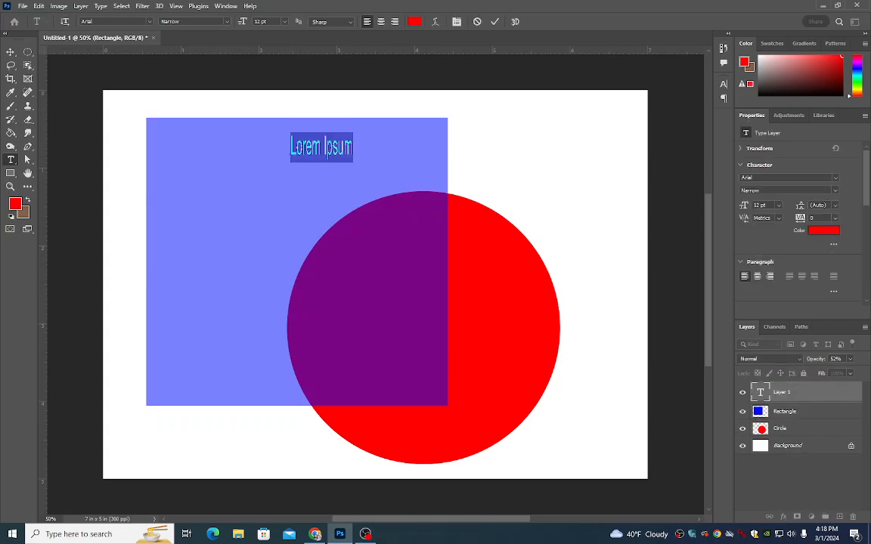
Step: Browse the available fonts and preview various typefaces on the selected placeholder text
{"action": "left_click", "coordinate": [148, 21]}
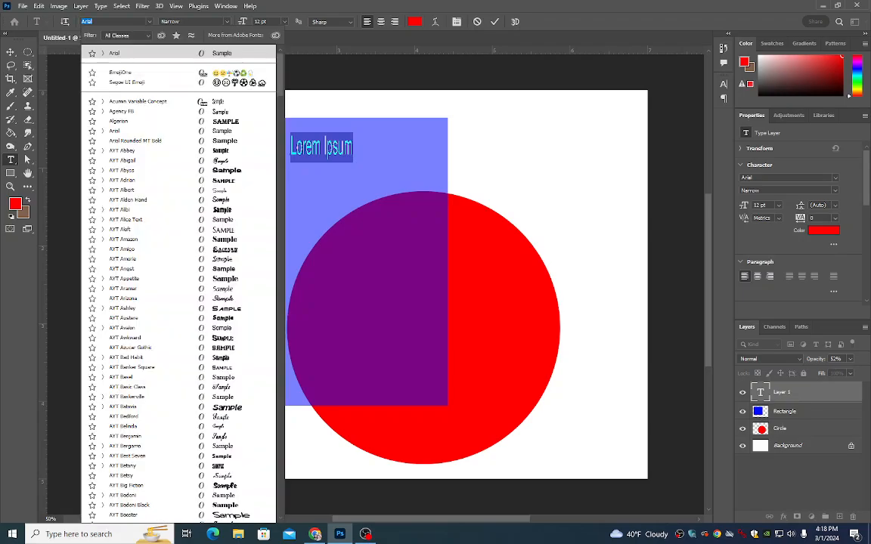
{"action": "scroll", "coordinate": [179, 227], "scroll_direction": "down", "scroll_amount": 10}
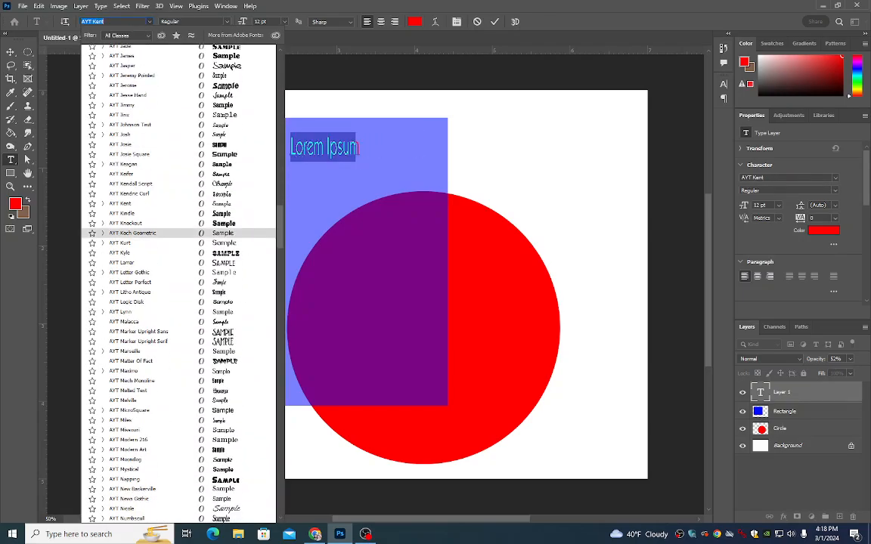
{"action": "key", "text": "Down"}
{"action": "key", "text": "Down"}
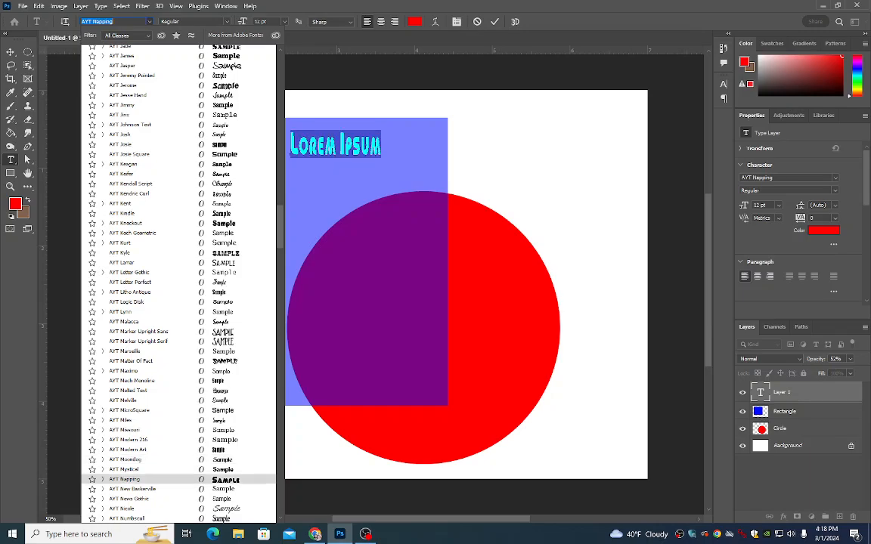
{"action": "key", "text": "Up"}
{"action": "key", "text": "Up"}
{"action": "key", "text": "Up"}
{"action": "key", "text": "Down"}
{"action": "key", "text": "Down"}
{"action": "key", "text": "Down"}
{"action": "key", "text": "Down"}
{"action": "key", "text": "Down"}
{"action": "key", "text": "Down"}
{"action": "key", "text": "Down"}
{"action": "key", "text": "Down"}
{"action": "key", "text": "Down"}
{"action": "key", "text": "Down"}
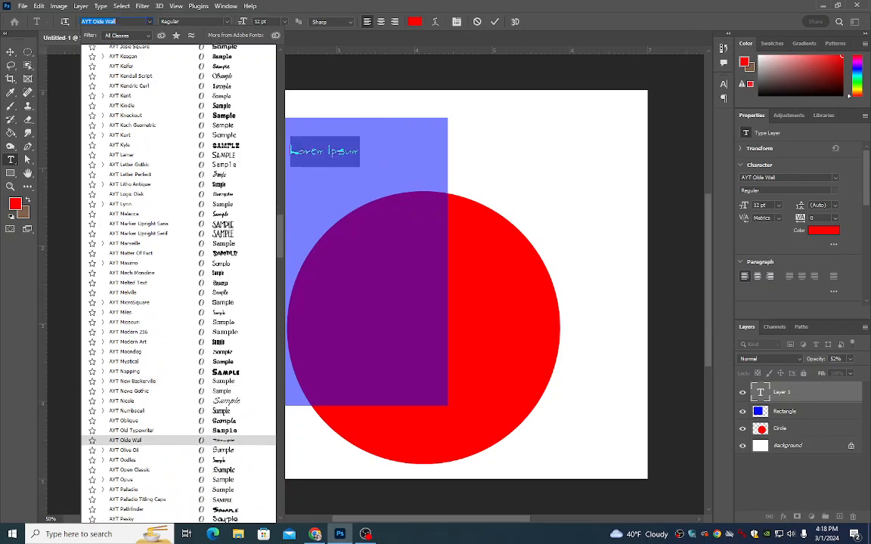
{"action": "key", "text": "Up"}
{"action": "key", "text": "Up"}
{"action": "key", "text": "Up"}
{"action": "key", "text": "Up"}
{"action": "key", "text": "Up"}
{"action": "key", "text": "Up"}
{"action": "key", "text": "Up"}
{"action": "key", "text": "Up"}
{"action": "key", "text": "Down"}
{"action": "key", "text": "Down"}
{"action": "key", "text": "Down"}
{"action": "key", "text": "Down"}
{"action": "key", "text": "Down"}
{"action": "key", "text": "Down"}
{"action": "key", "text": "Down"}
{"action": "key", "text": "Down"}
{"action": "key", "text": "Down"}
{"action": "key", "text": "Down"}
{"action": "key", "text": "Down"}
{"action": "key", "text": "Down"}
{"action": "key", "text": "Down"}
{"action": "key", "text": "Down"}
{"action": "key", "text": "Down"}
{"action": "key", "text": "Down"}
{"action": "key", "text": "Down"}
{"action": "key", "text": "Down"}
{"action": "key", "text": "Down"}
{"action": "key", "text": "Down"}
{"action": "key", "text": "Down"}
{"action": "key", "text": "Down"}
{"action": "key", "text": "Down"}
{"action": "key", "text": "Down"}
{"action": "key", "text": "Down"}
{"action": "key", "text": "Down"}
{"action": "key", "text": "Down"}
{"action": "key", "text": "Down"}
{"action": "key", "text": "Down"}
{"action": "key", "text": "Down"}
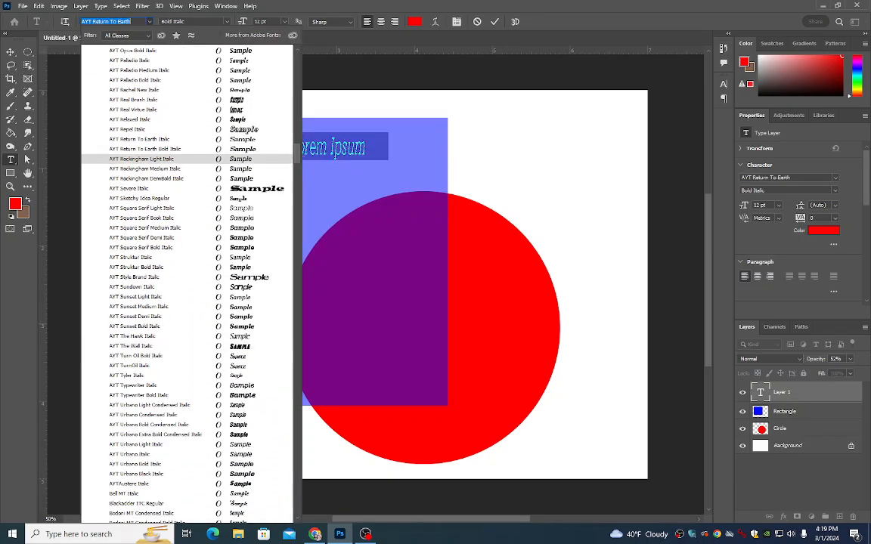
{"action": "key", "text": "Down"}
{"action": "key", "text": "Down"}
{"action": "key", "text": "Down"}
{"action": "key", "text": "Down"}
{"action": "key", "text": "Down"}
{"action": "key", "text": "Down"}
{"action": "key", "text": "Down"}
{"action": "key", "text": "Down"}
{"action": "key", "text": "Down"}
{"action": "key", "text": "Down"}
{"action": "key", "text": "Down"}
{"action": "key", "text": "Down"}
{"action": "key", "text": "Down"}
{"action": "key", "text": "Down"}
{"action": "key", "text": "Down"}
{"action": "key", "text": "Down"}
{"action": "key", "text": "Down"}
{"action": "key", "text": "Down"}
{"action": "key", "text": "Down"}
{"action": "key", "text": "Down"}
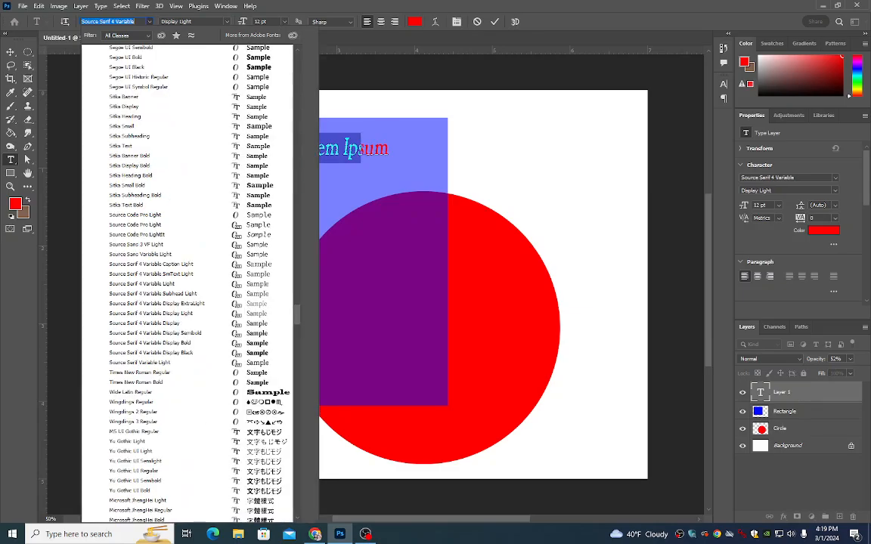
{"action": "key", "text": "Down"}
{"action": "key", "text": "Down"}
{"action": "key", "text": "Down"}
{"action": "key", "text": "Down"}
{"action": "key", "text": "Down"}
{"action": "key", "text": "Down"}
{"action": "key", "text": "Down"}
{"action": "key", "text": "Down"}
{"action": "key", "text": "Down"}
{"action": "key", "text": "Down"}
{"action": "key", "text": "Down"}
{"action": "key", "text": "Down"}
{"action": "key", "text": "Down"}
{"action": "key", "text": "Down"}
{"action": "key", "text": "Down"}
{"action": "key", "text": "Down"}
{"action": "key", "text": "Down"}
{"action": "key", "text": "Down"}
{"action": "key", "text": "Down"}
{"action": "key", "text": "Down"}
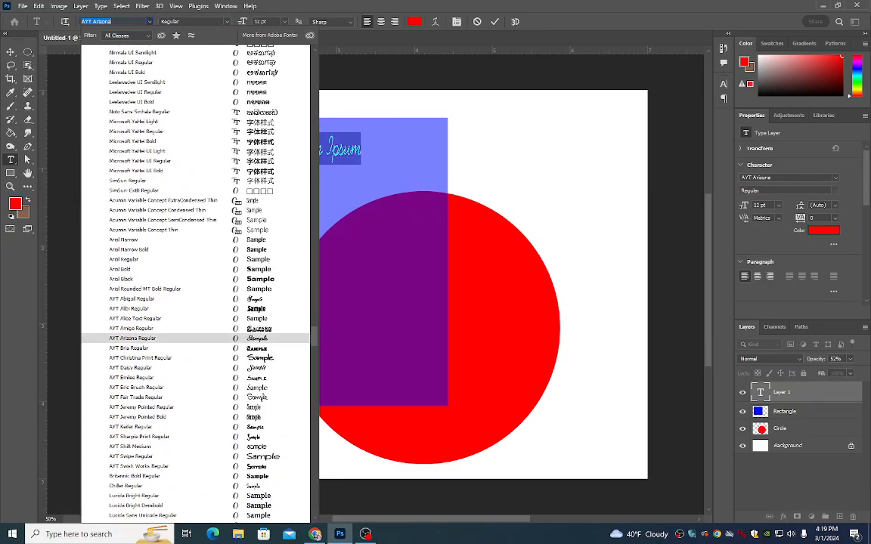
{"action": "key", "text": "Down"}
{"action": "key", "text": "Down"}
{"action": "key", "text": "Down"}
{"action": "key", "text": "Down"}
{"action": "key", "text": "Down"}
{"action": "key", "text": "Down"}
{"action": "key", "text": "Down"}
{"action": "key", "text": "Down"}
{"action": "key", "text": "Down"}
{"action": "key", "text": "Down"}
{"action": "key", "text": "Down"}
{"action": "key", "text": "Down"}
{"action": "key", "text": "Down"}
{"action": "key", "text": "Down"}
{"action": "key", "text": "Down"}
{"action": "key", "text": "Down"}
{"action": "key", "text": "Down"}
{"action": "key", "text": "Down"}
{"action": "key", "text": "Down"}
{"action": "key", "text": "Down"}
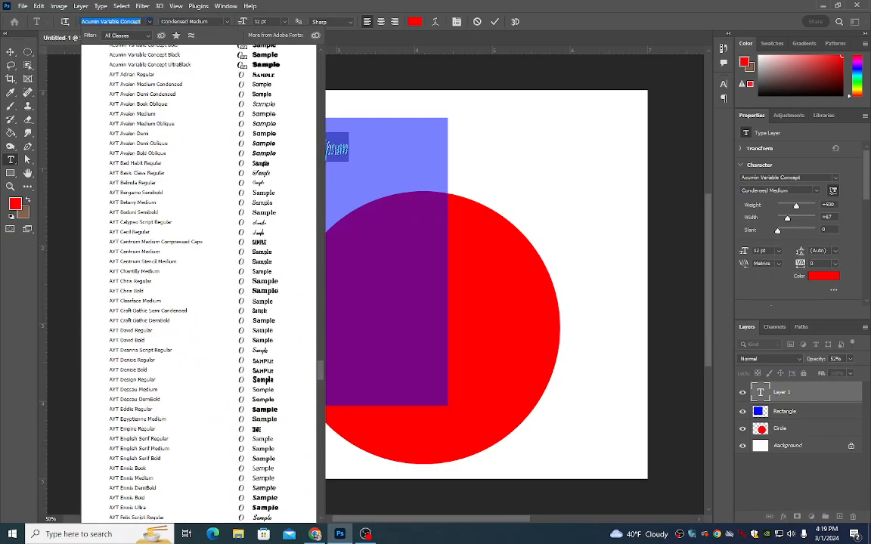
{"action": "key", "text": "Up"}
{"action": "key", "text": "Up"}
{"action": "key", "text": "Up"}
{"action": "key", "text": "Up"}
{"action": "key", "text": "Up"}
{"action": "key", "text": "Up"}
{"action": "key", "text": "Up"}
{"action": "key", "text": "Up"}
{"action": "key", "text": "Up"}
{"action": "key", "text": "Up"}
{"action": "key", "text": "Up"}
{"action": "key", "text": "Up"}
{"action": "key", "text": "Up"}
{"action": "key", "text": "Up"}
{"action": "key", "text": "Up"}
{"action": "key", "text": "Up"}
{"action": "key", "text": "Up"}
{"action": "key", "text": "Up"}
{"action": "key", "text": "Up"}
{"action": "key", "text": "Up"}
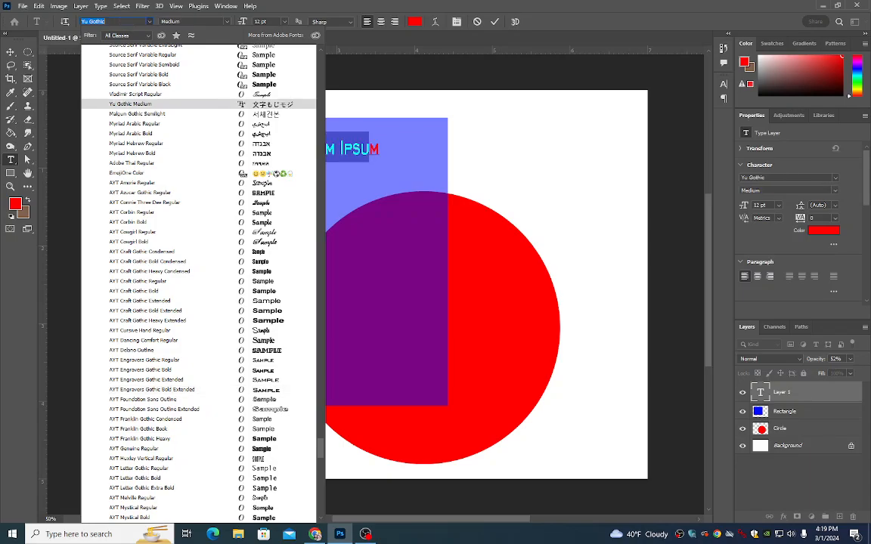
{"action": "key", "text": "Up"}
{"action": "key", "text": "Up"}
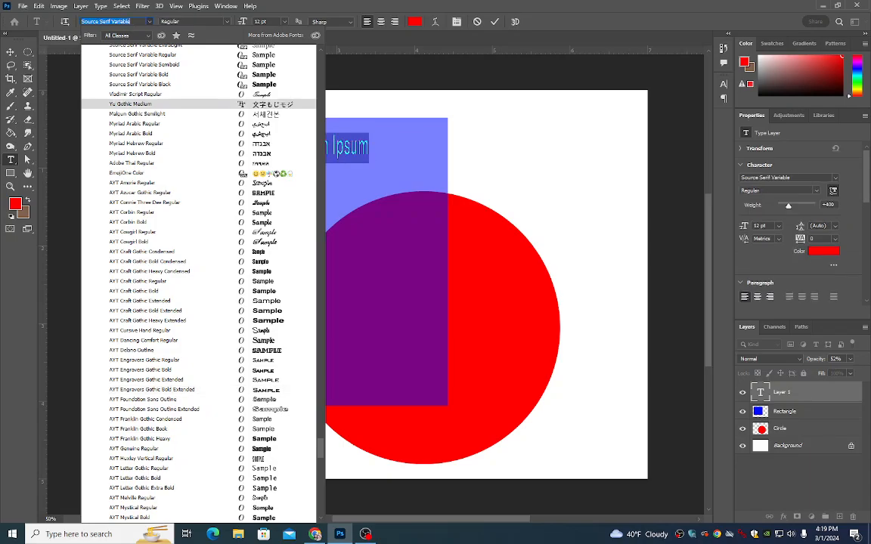
Step: Search the fonts for "im" and set the placeholder text's font to Impact Regular
{"action": "type", "text": "im"}
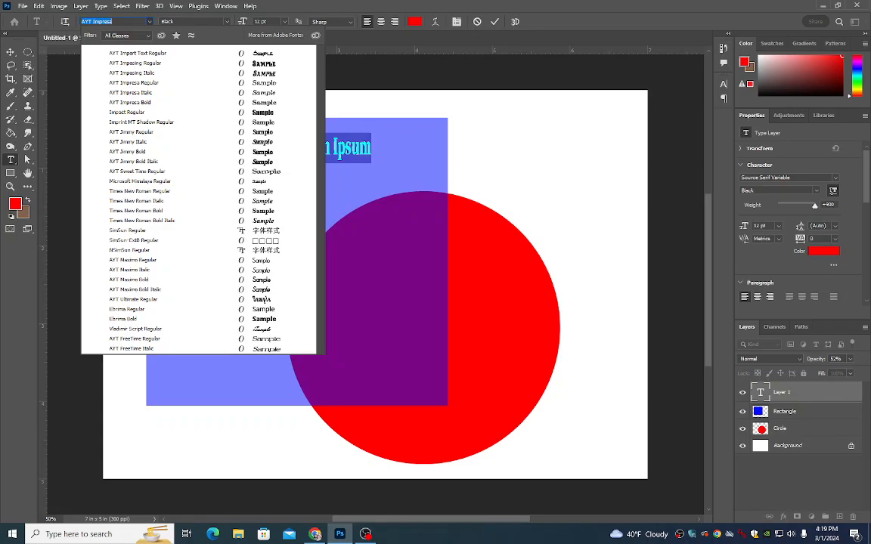
{"action": "key", "text": "Down"}
{"action": "key", "text": "Down"}
{"action": "key", "text": "Down"}
{"action": "key", "text": "Down"}
{"action": "key", "text": "Down"}
{"action": "key", "text": "Down"}
{"action": "key", "text": "Down"}
{"action": "key", "text": "Down"}
{"action": "key", "text": "Down"}
{"action": "key", "text": "Down"}
{"action": "key", "text": "Down"}
{"action": "key", "text": "Up"}
{"action": "key", "text": "Up"}
{"action": "key", "text": "Up"}
{"action": "key", "text": "Up"}
{"action": "key", "text": "Up"}
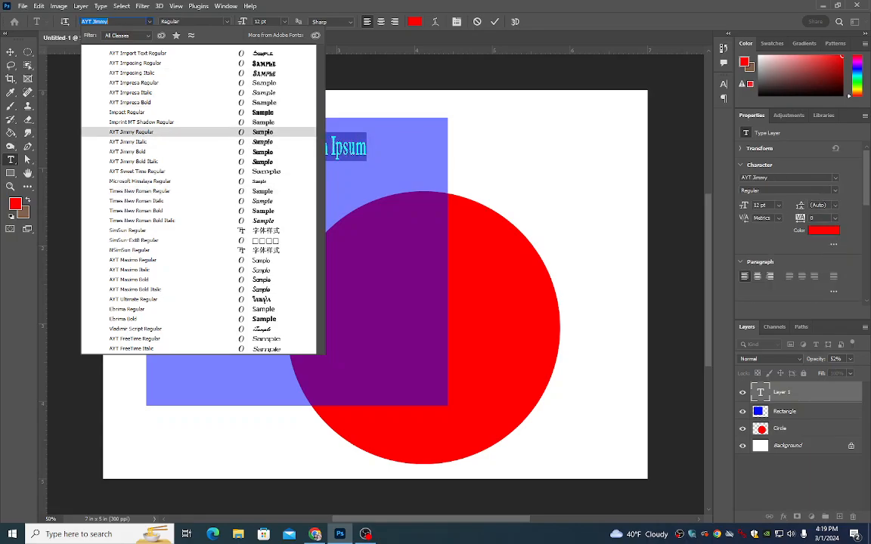
{"action": "key", "text": "Up"}
{"action": "key", "text": "Up"}
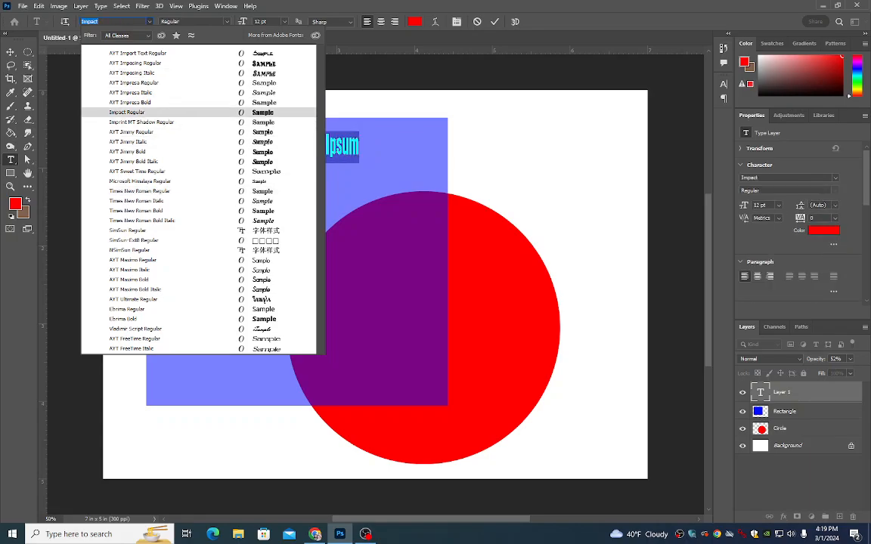
{"action": "key", "text": "Return"}
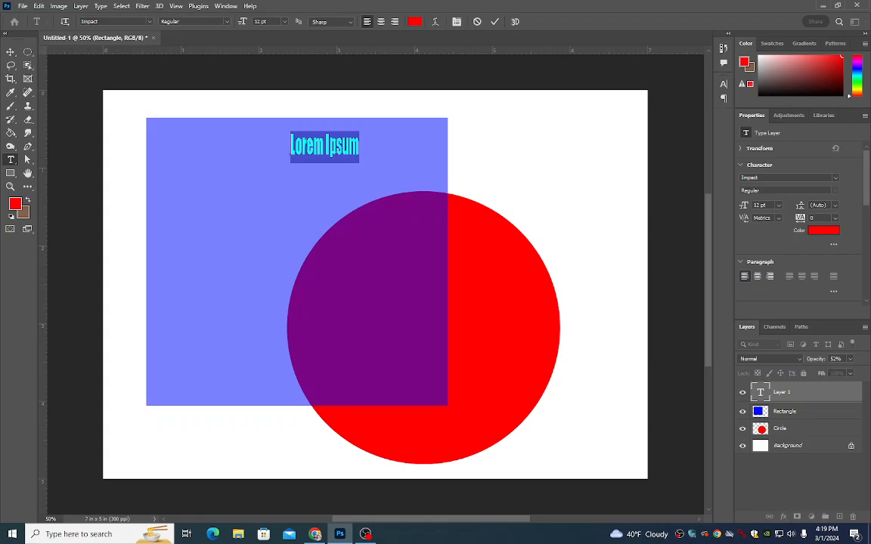
Step: Set the text color to a muted dark reddish brown and replace the placeholder text with the person's title and surname
{"action": "left_click", "coordinate": [290, 150]}
{"action": "left_click", "coordinate": [415, 21]}
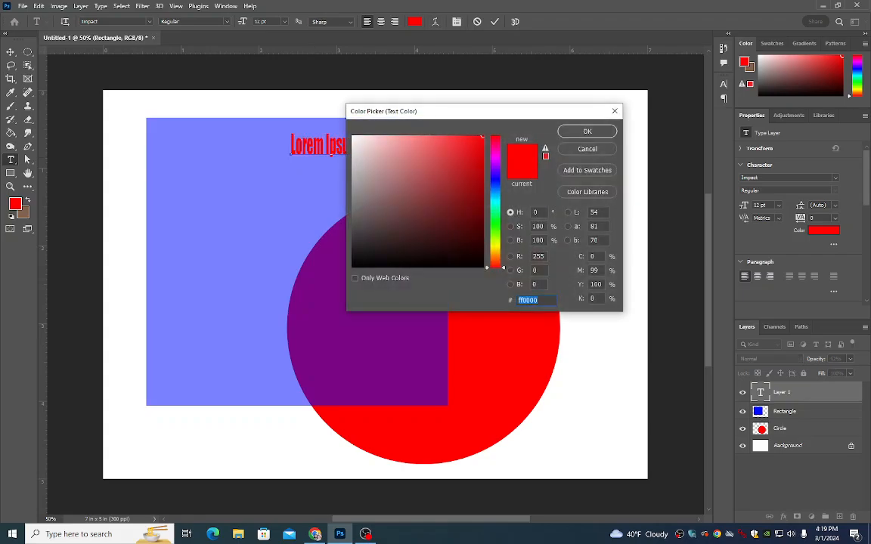
{"action": "left_click", "coordinate": [385, 218]}
{"action": "key", "text": "Return"}
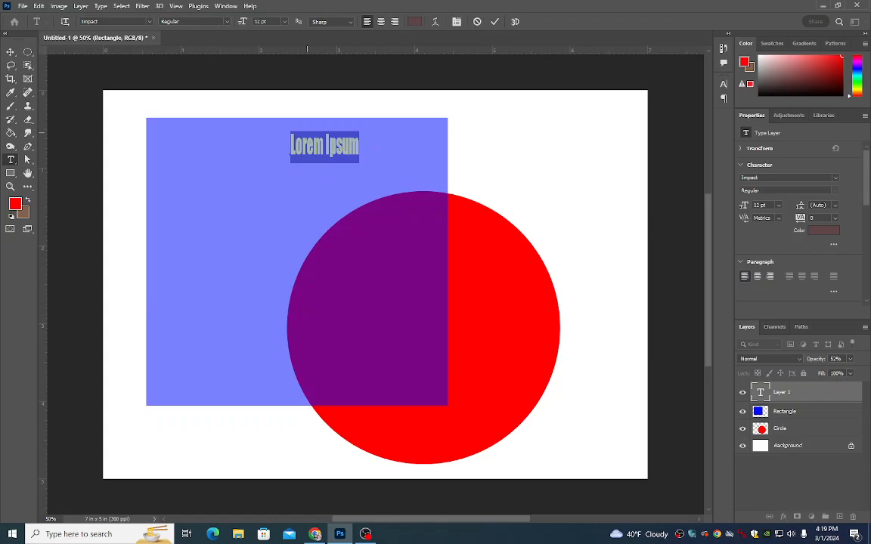
{"action": "type", "text": "Mr. Peacock"}
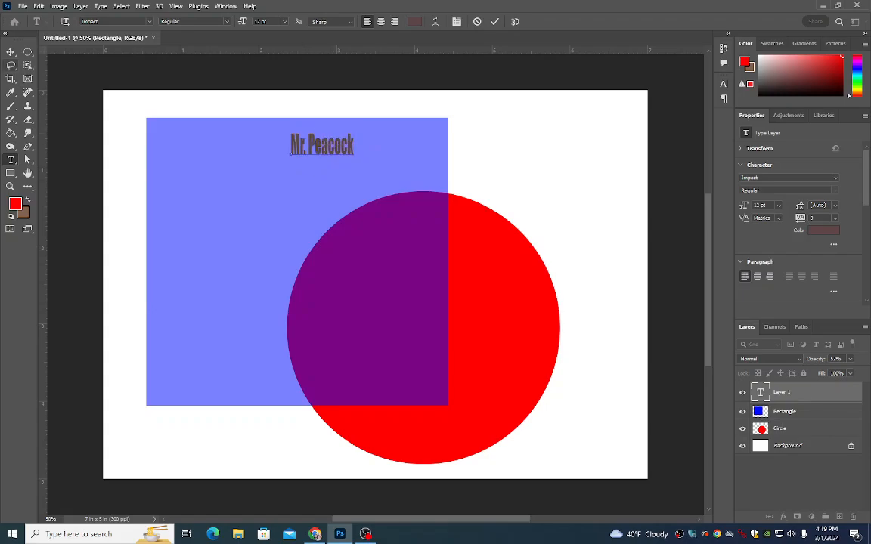
Step: Move the text onto the white area beside the rectangle, then enlarge it with Free Transform across most of the canvas and shift it down
{"action": "left_click", "coordinate": [10, 51]}
{"action": "left_click_drag", "start_coordinate": [322, 145], "coordinate": [563, 155]}
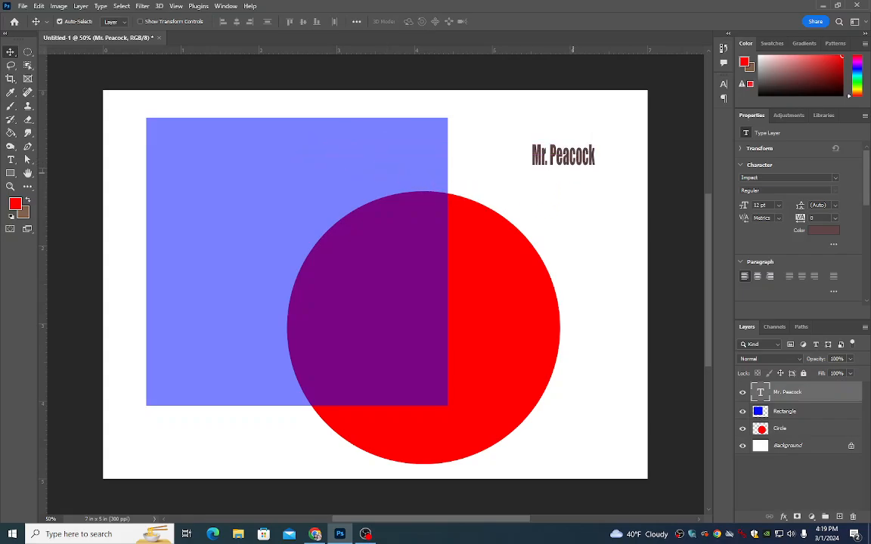
{"action": "key", "text": "ctrl+t"}
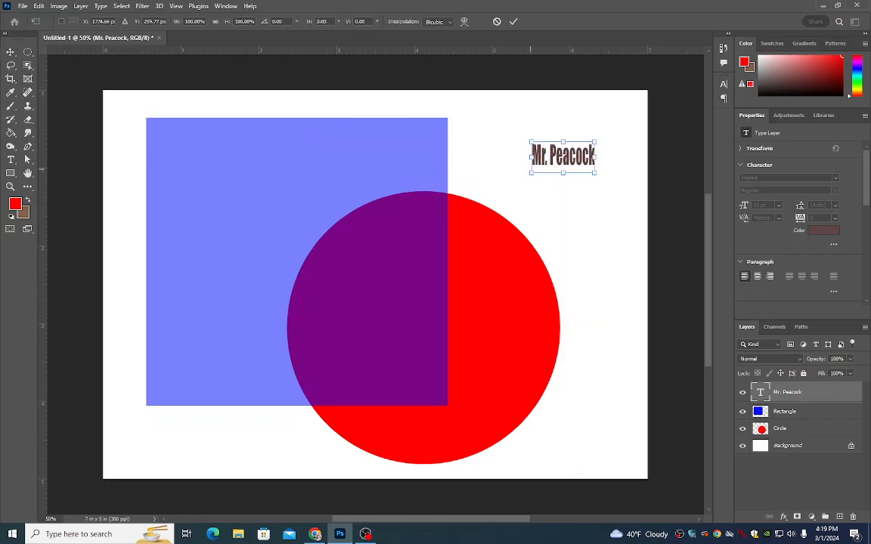
{"action": "left_click_drag", "start_coordinate": [530, 173], "coordinate": [183, 268]}
{"action": "left_click_drag", "start_coordinate": [393, 205], "coordinate": [393, 242]}
{"action": "key", "text": "Return"}
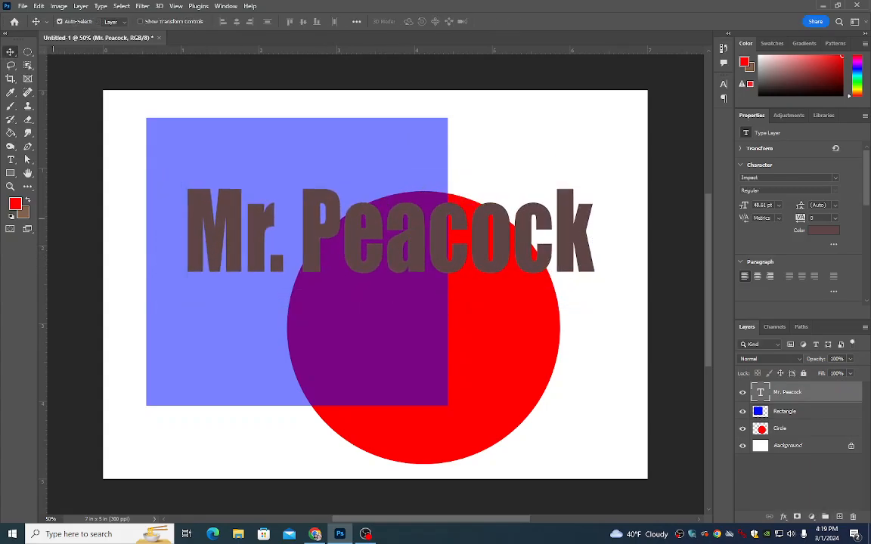
Step: Select the whole name text with the Horizontal Type tool and set its font size to 48 pt
{"action": "left_click", "coordinate": [11, 160]}
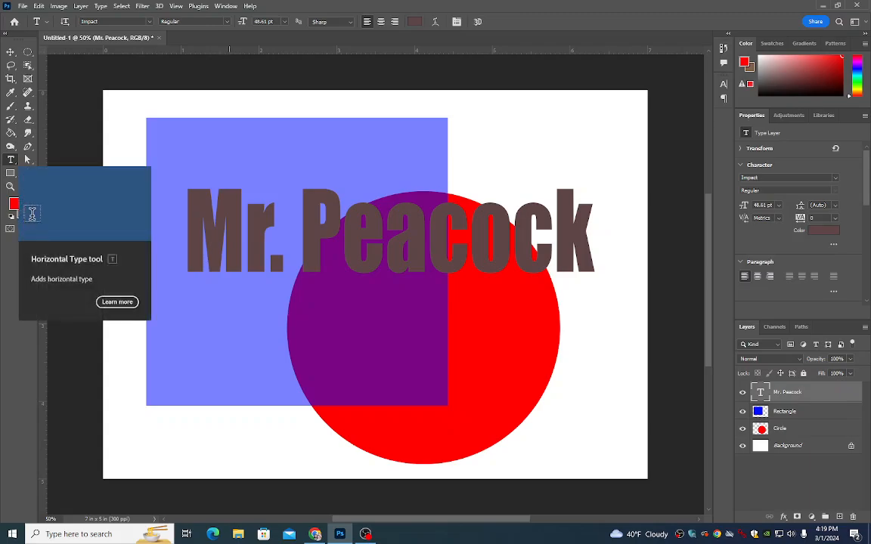
{"action": "left_click", "coordinate": [308, 226]}
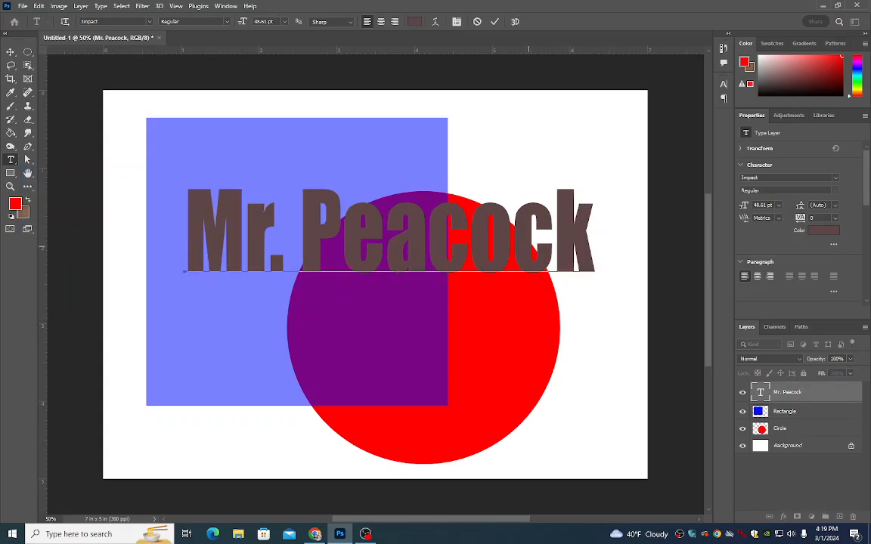
{"action": "left_click_drag", "start_coordinate": [187, 218], "coordinate": [594, 238]}
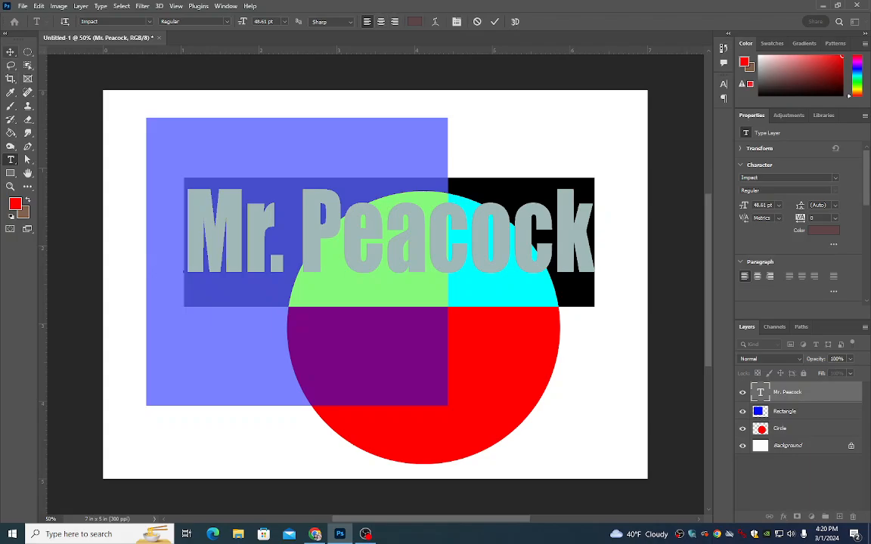
{"action": "left_click", "coordinate": [10, 51]}
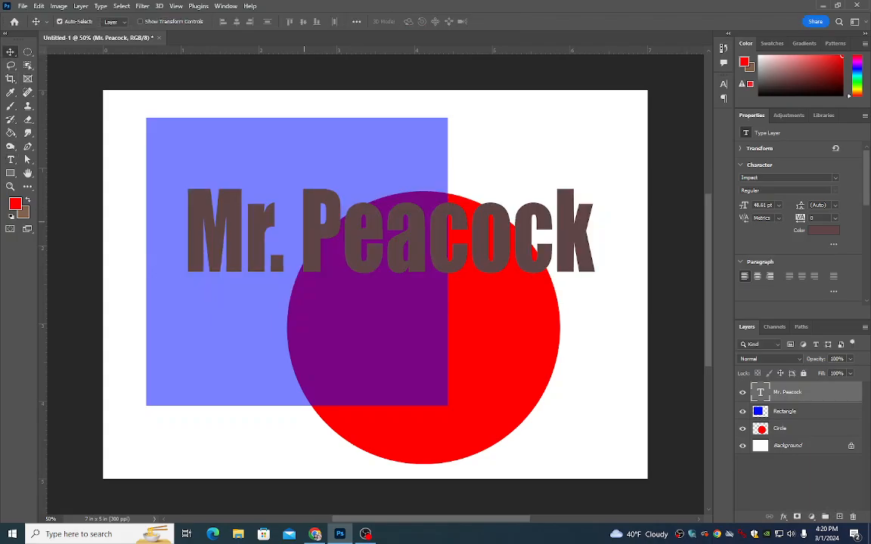
{"action": "left_click", "coordinate": [11, 159]}
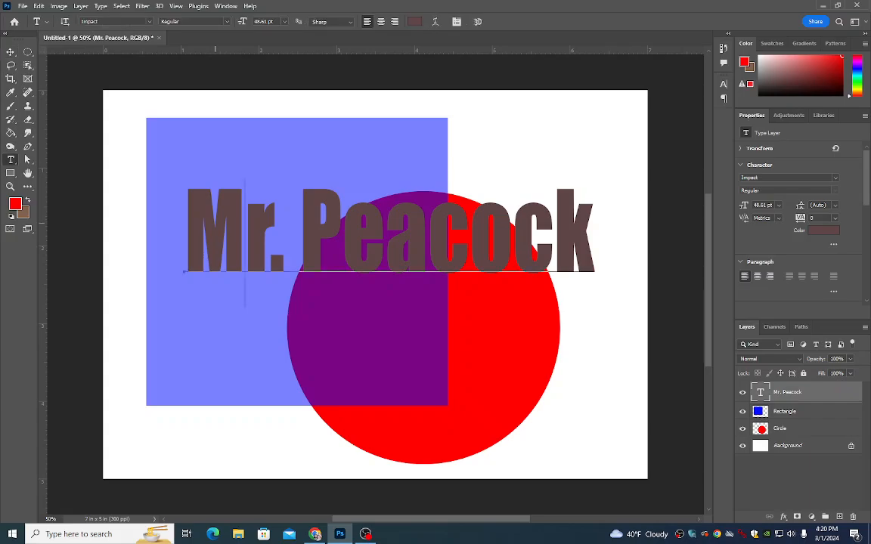
{"action": "left_click_drag", "start_coordinate": [244, 227], "coordinate": [590, 227]}
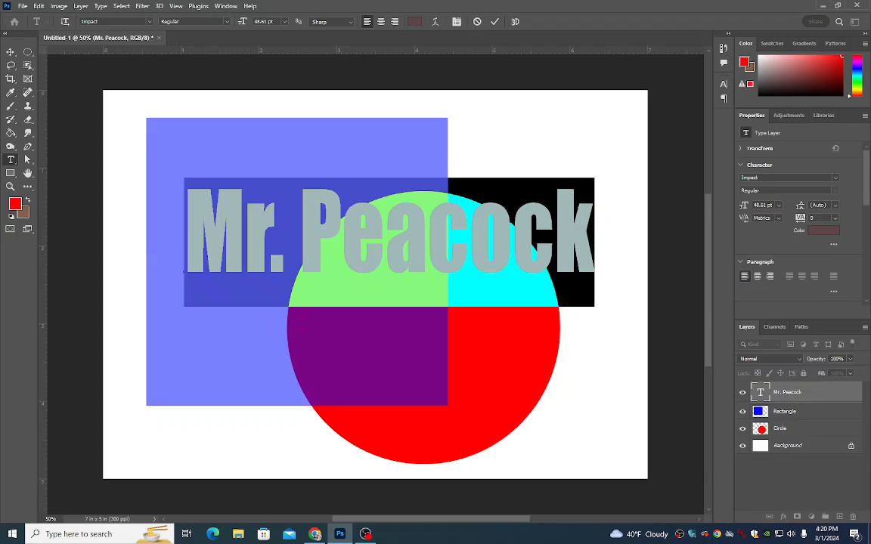
{"action": "left_click", "coordinate": [283, 22]}
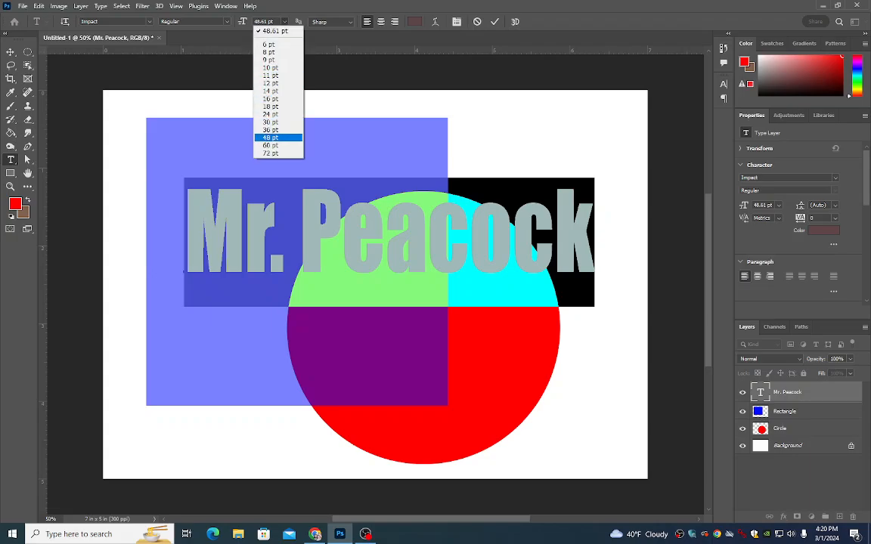
{"action": "left_click", "coordinate": [271, 137]}
Step: Move the name text slightly down and to the right so it lies across the overlap of the rectangle and circle
{"action": "left_click", "coordinate": [11, 51]}
{"action": "key", "text": "alt+bracketleft"}
{"action": "left_click_drag", "start_coordinate": [437, 219], "coordinate": [446, 267]}
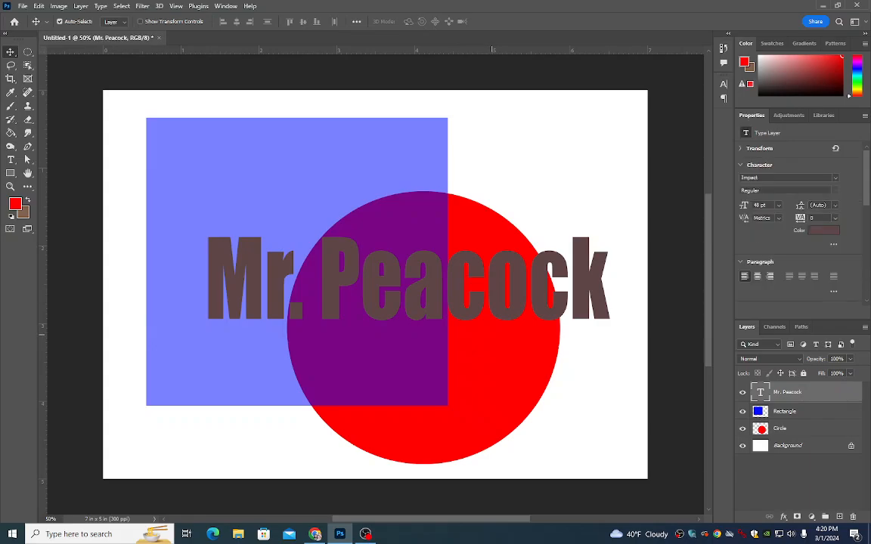
{"action": "mouse_move", "coordinate": [504, 269]}
{"action": "left_mouse_down"}
{"action": "mouse_move", "coordinate": [511, 236]}
{"action": "mouse_move", "coordinate": [510, 263]}
{"action": "left_mouse_up"}
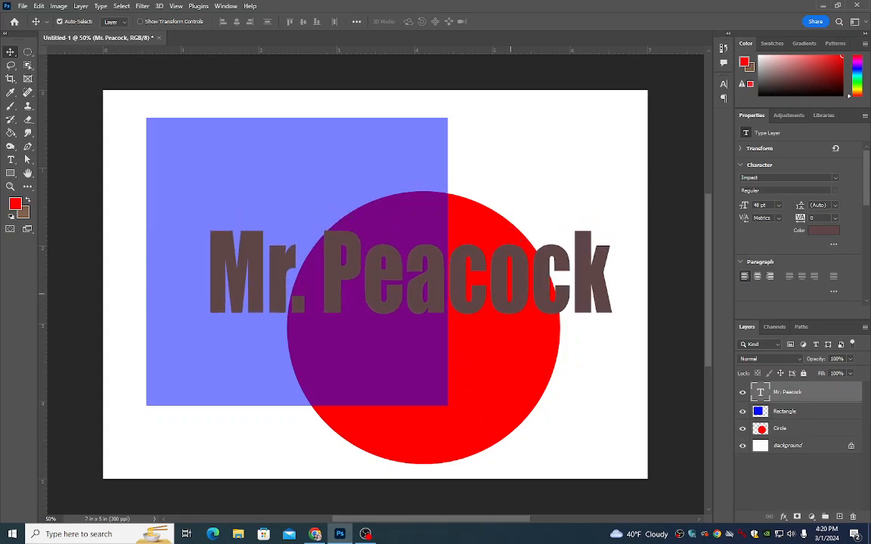
{"action": "left_click_drag", "start_coordinate": [543, 276], "coordinate": [540, 270]}
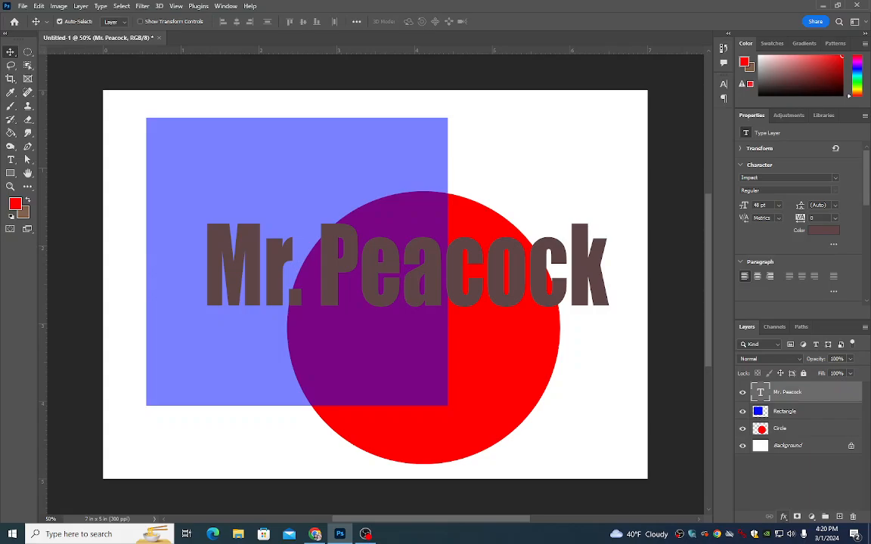
Step: Add a white outside Stroke effect to the name text and set its size to 6 px
{"action": "left_click", "coordinate": [784, 516]}
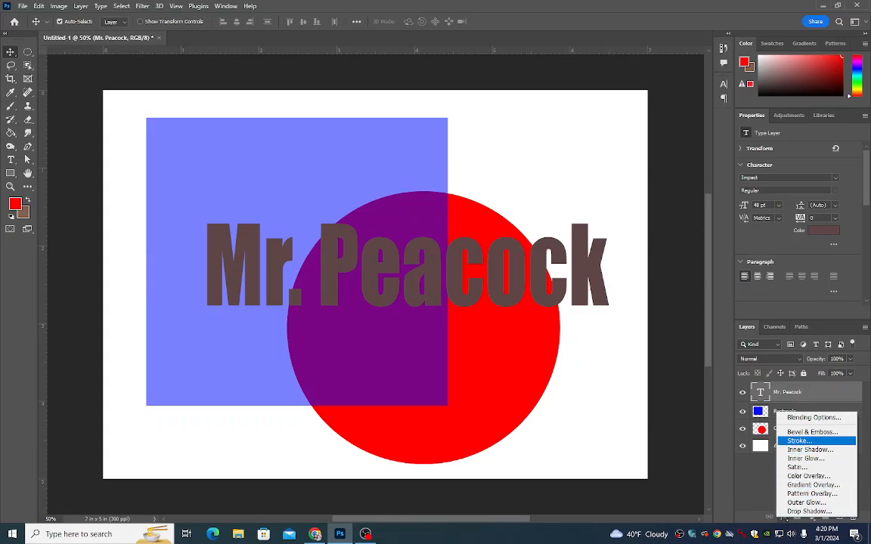
{"action": "left_click", "coordinate": [799, 441]}
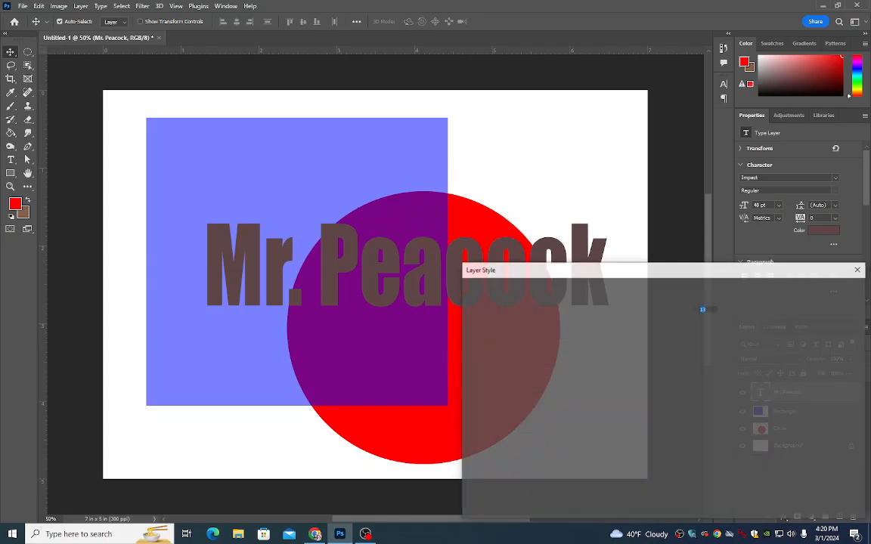
{"action": "left_click_drag", "start_coordinate": [529, 269], "coordinate": [601, 290]}
{"action": "left_click", "coordinate": [702, 405]}
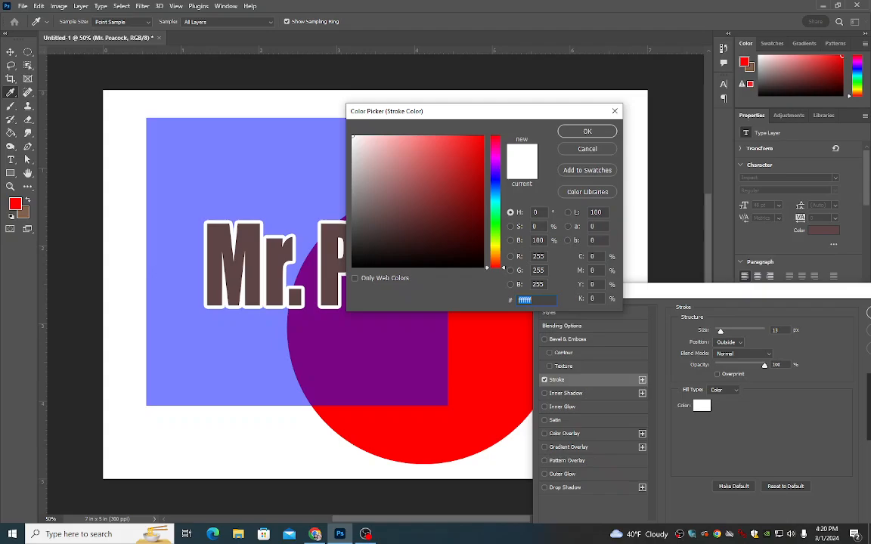
{"action": "key", "text": "Return"}
{"action": "mouse_move", "coordinate": [720, 331]}
{"action": "left_mouse_down"}
{"action": "mouse_move", "coordinate": [736, 331]}
{"action": "mouse_move", "coordinate": [717, 331]}
{"action": "left_mouse_up"}
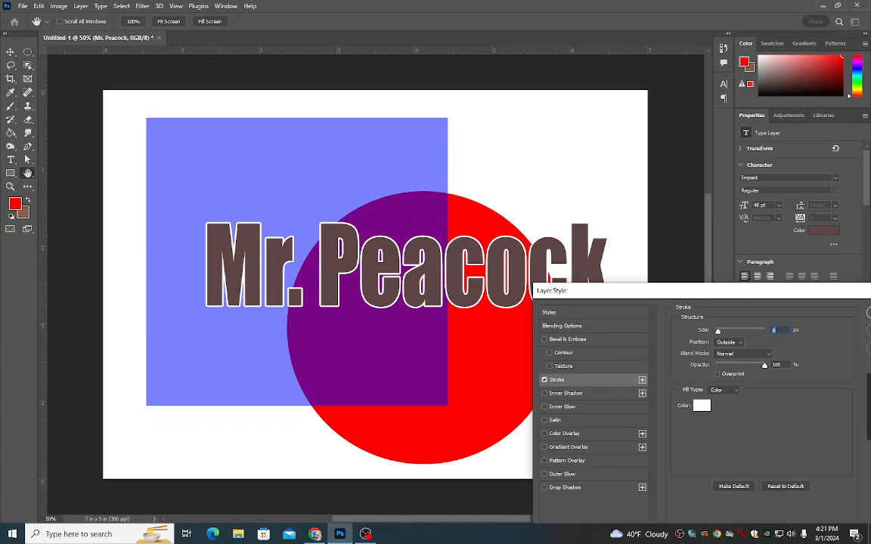
Step: Add a drop shadow and a gradient overlay using the Blue_12 preset to the name text, and apply the layer style
{"action": "left_click", "coordinate": [565, 488]}
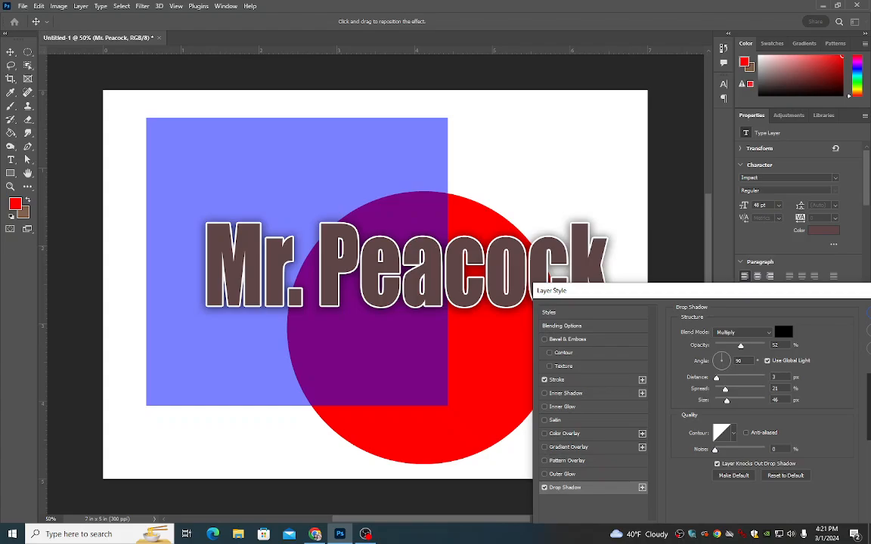
{"action": "left_click", "coordinate": [569, 447]}
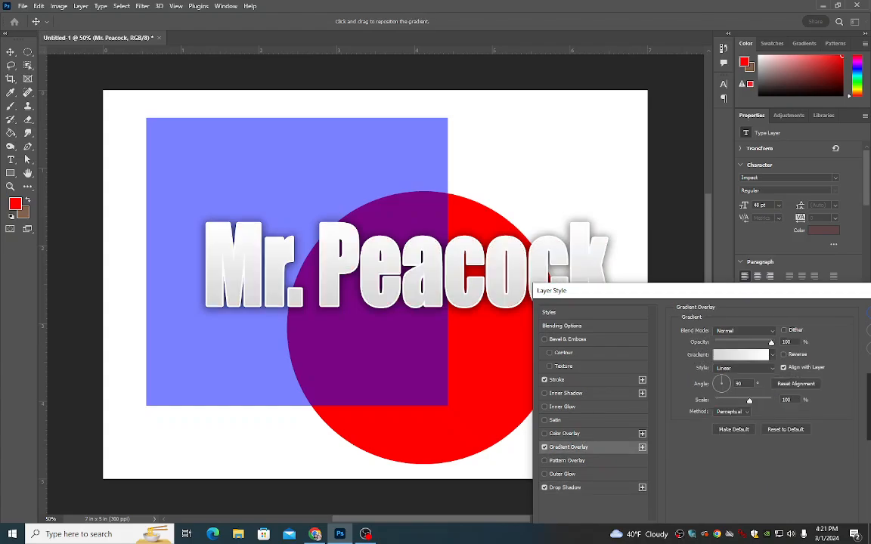
{"action": "left_click", "coordinate": [741, 355]}
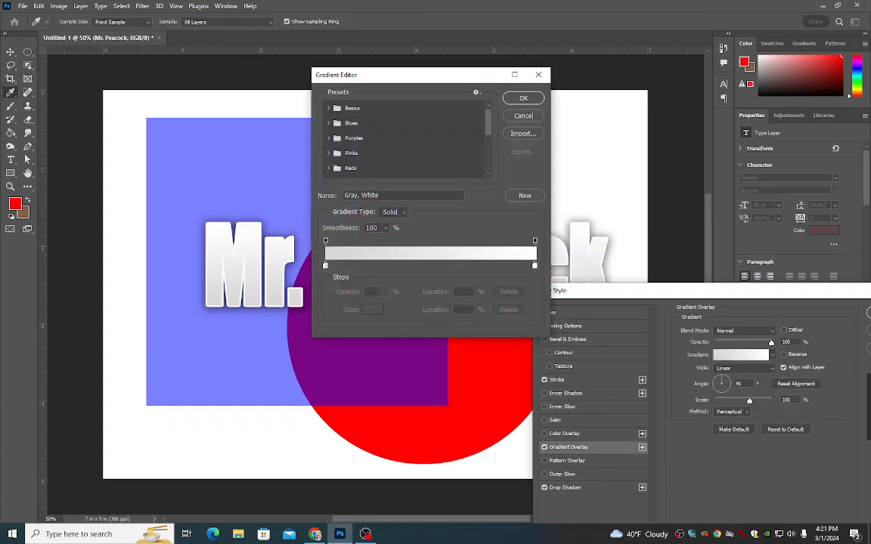
{"action": "left_click", "coordinate": [328, 124]}
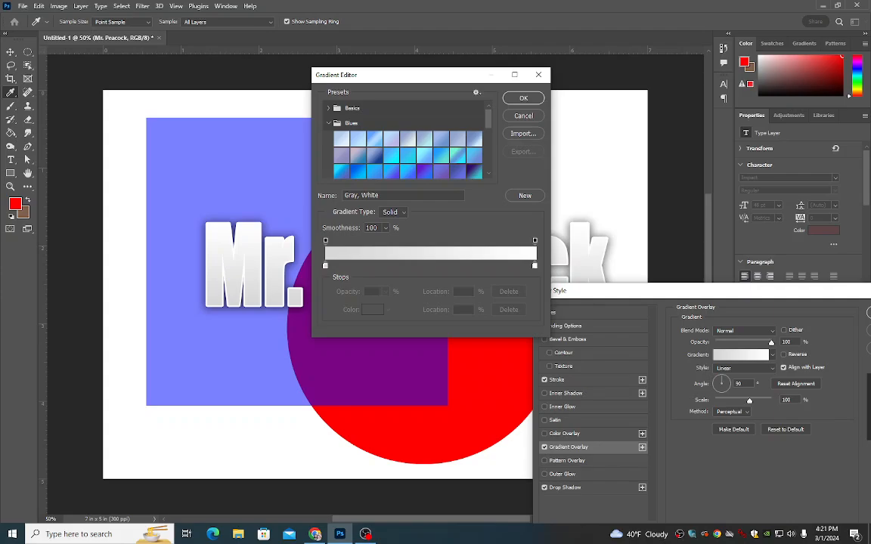
{"action": "left_click", "coordinate": [375, 155]}
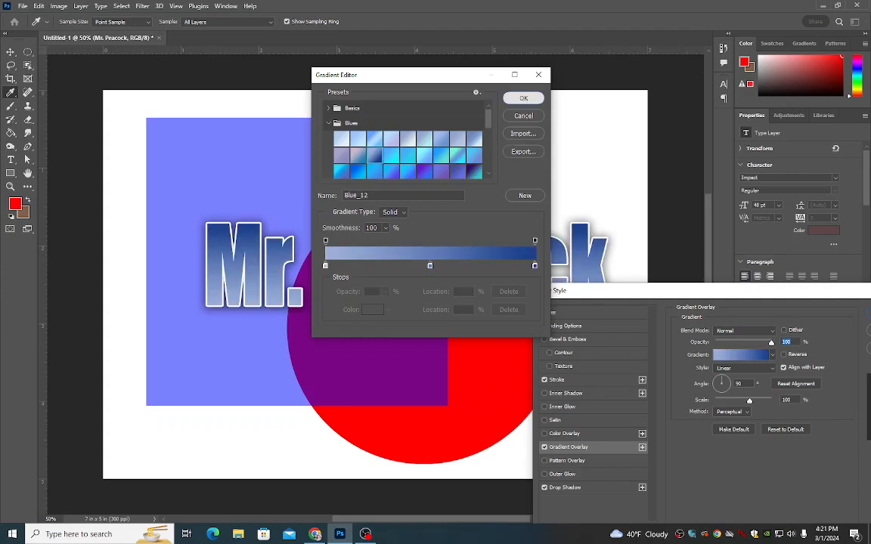
{"action": "left_click", "coordinate": [523, 98]}
{"action": "left_click_drag", "start_coordinate": [605, 290], "coordinate": [516, 310]}
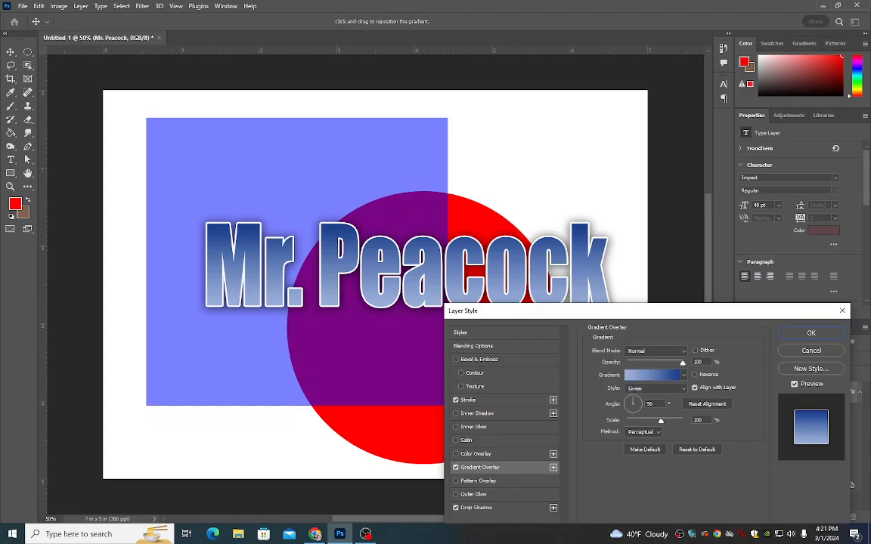
{"action": "left_click_drag", "start_coordinate": [516, 310], "coordinate": [376, 359]}
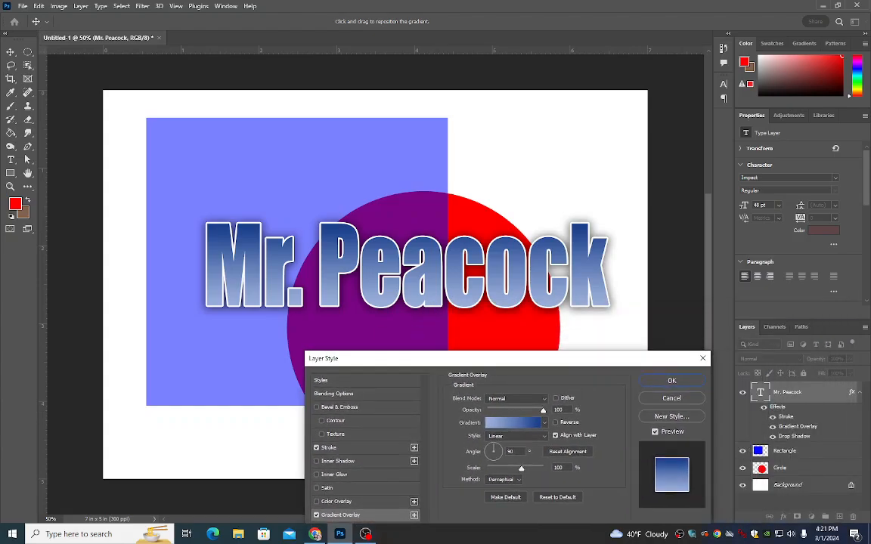
{"action": "left_click", "coordinate": [671, 380]}
Step: Rearrange the composition: circle toward the lower right, rectangle toward the upper left at about X 0.36 in, Y 0.09 in, and name text slightly lower
{"action": "mouse_move", "coordinate": [521, 269]}
{"action": "left_mouse_down"}
{"action": "mouse_move", "coordinate": [511, 307]}
{"action": "mouse_move", "coordinate": [521, 263]}
{"action": "left_mouse_up"}
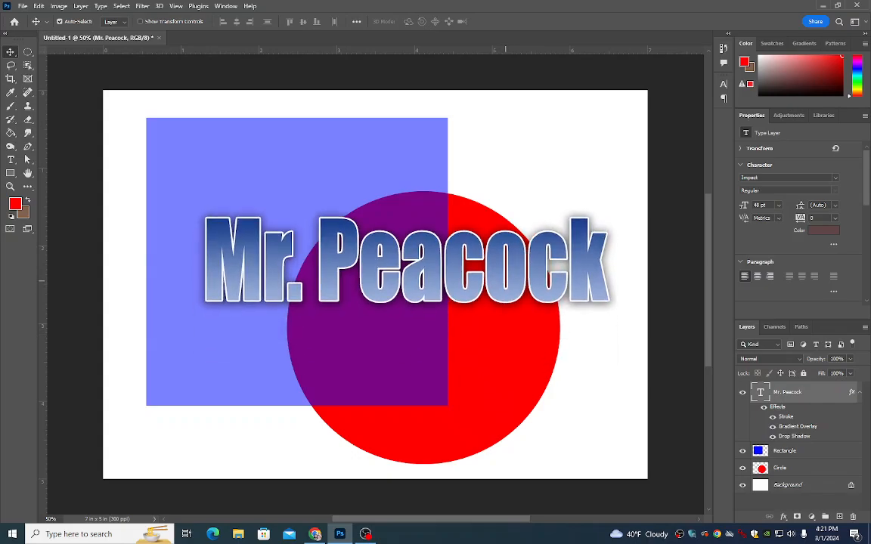
{"action": "left_click_drag", "start_coordinate": [470, 261], "coordinate": [470, 278]}
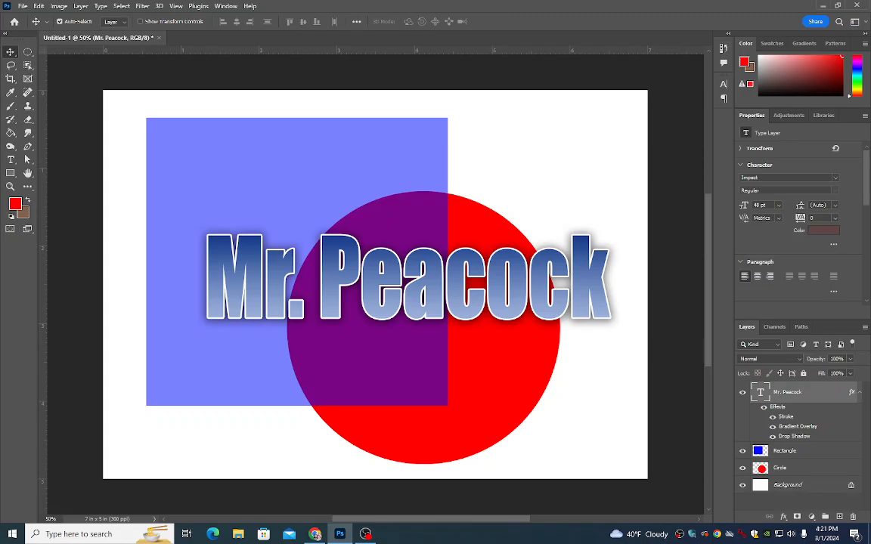
{"action": "left_click_drag", "start_coordinate": [555, 367], "coordinate": [601, 382]}
{"action": "left_click_drag", "start_coordinate": [412, 349], "coordinate": [396, 330]}
{"action": "left_click_drag", "start_coordinate": [513, 390], "coordinate": [517, 388]}
{"action": "left_click_drag", "start_coordinate": [399, 336], "coordinate": [400, 334]}
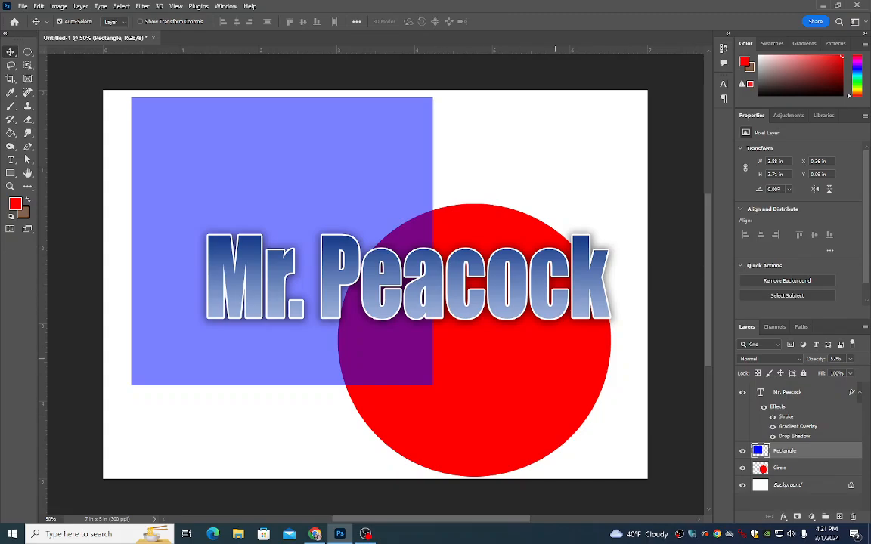
{"action": "left_click_drag", "start_coordinate": [492, 292], "coordinate": [490, 299]}
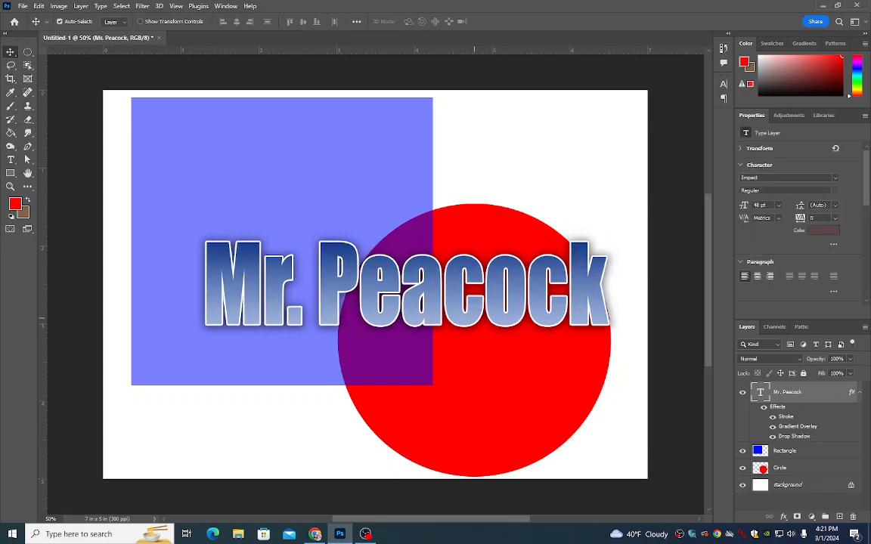